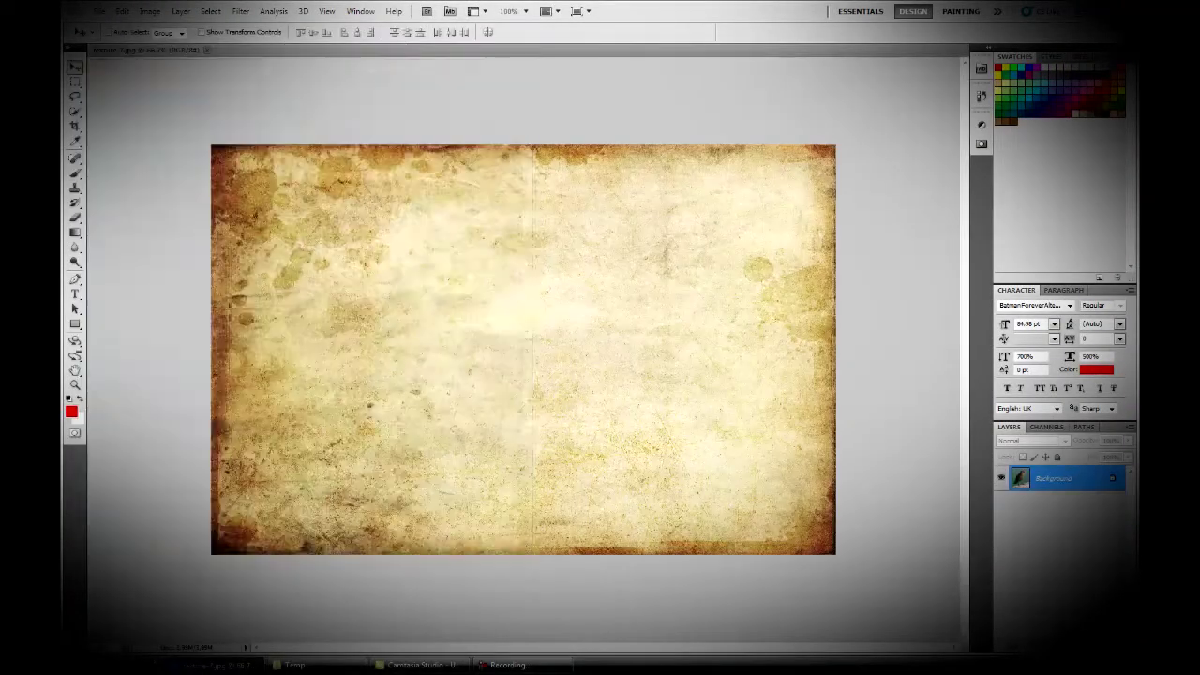
Erase the teal background to the right, left and top of the bird
key("e")
mouse_move(482, 230)
left_mouse_down()
mouse_move(478, 441)
mouse_move(539, 197)
mouse_move(150, 98)
mouse_move(188, 563)
mouse_move(525, 464)
left_mouse_up()
left_click_drag(440, 468, 497, 214)
mouse_move(258, 108)
left_mouse_down()
mouse_move(132, 328)
mouse_move(234, 548)
left_mouse_up()
Zoom to 200% and erase the background around and between the bird's legs
key("z")
left_click(352, 464)
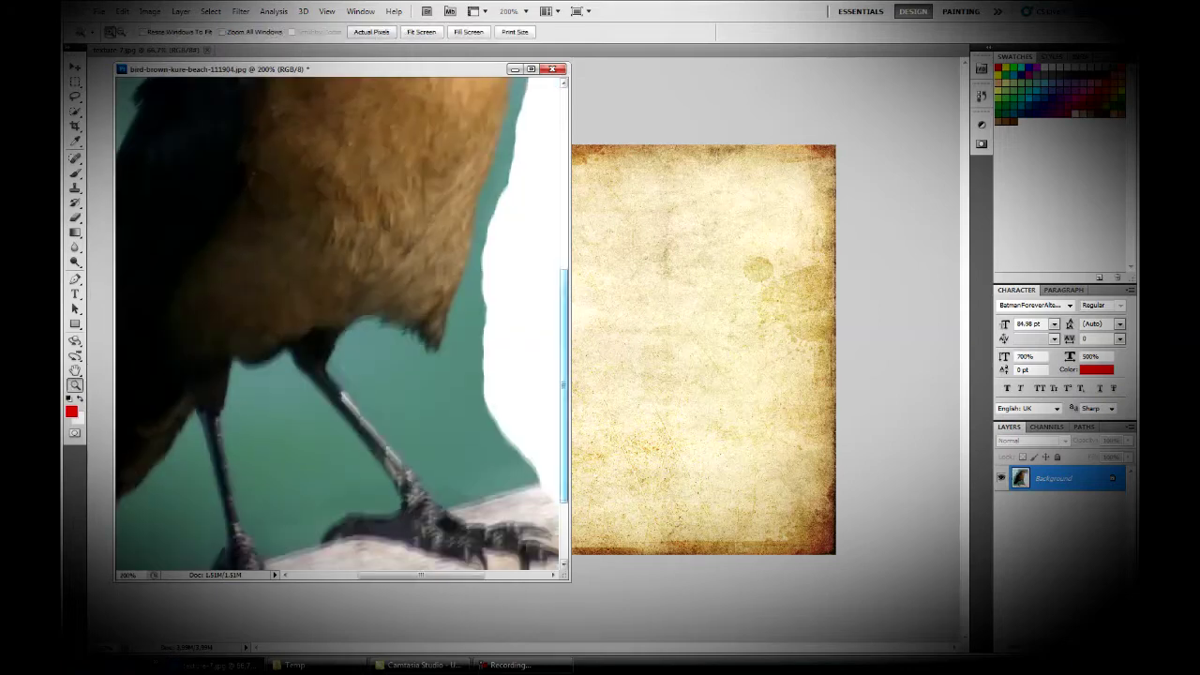
scroll(342, 323, "down", 3)
key("e")
left_click(117, 32)
left_click_drag(366, 375, 281, 316)
key("ctrl+z")
left_click(117, 32)
mouse_move(380, 392)
left_mouse_down()
mouse_move(258, 272)
mouse_move(234, 412)
mouse_move(333, 511)
mouse_move(140, 506)
mouse_move(178, 468)
mouse_move(262, 516)
left_mouse_up()
mouse_move(202, 469)
left_mouse_down()
mouse_move(207, 356)
mouse_move(178, 441)
mouse_move(169, 319)
mouse_move(216, 441)
left_mouse_up()
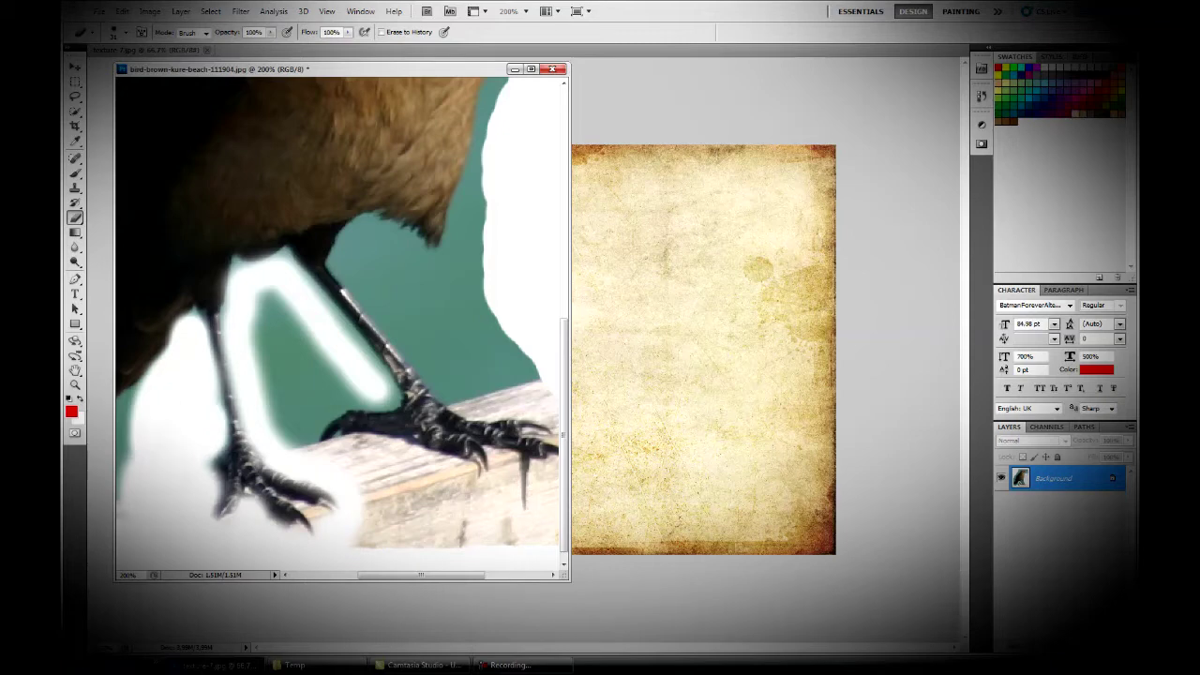
mouse_move(267, 300)
left_mouse_down()
mouse_move(314, 441)
mouse_move(389, 417)
mouse_move(272, 300)
mouse_move(394, 394)
left_mouse_up()
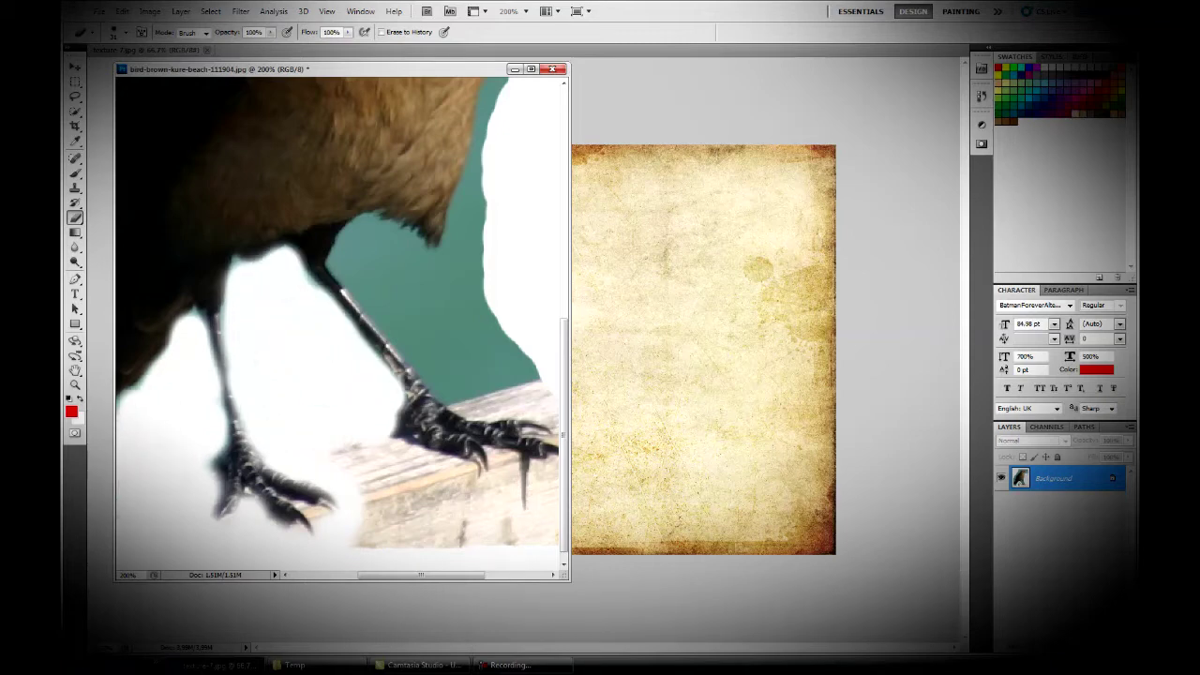
Erase the wooden rail below the right foot and the green between body and legs
scroll(337, 329, "right", 2)
mouse_move(291, 455)
left_mouse_down()
mouse_move(412, 539)
mouse_move(543, 529)
left_mouse_up()
mouse_move(544, 530)
left_mouse_down()
mouse_move(375, 488)
mouse_move(343, 430)
left_mouse_up()
mouse_move(469, 380)
left_mouse_down()
mouse_move(290, 258)
mouse_move(361, 211)
mouse_move(380, 248)
mouse_move(422, 164)
left_mouse_up()
mouse_move(305, 309)
left_mouse_down()
mouse_move(394, 375)
mouse_move(469, 389)
mouse_move(515, 457)
left_mouse_up()
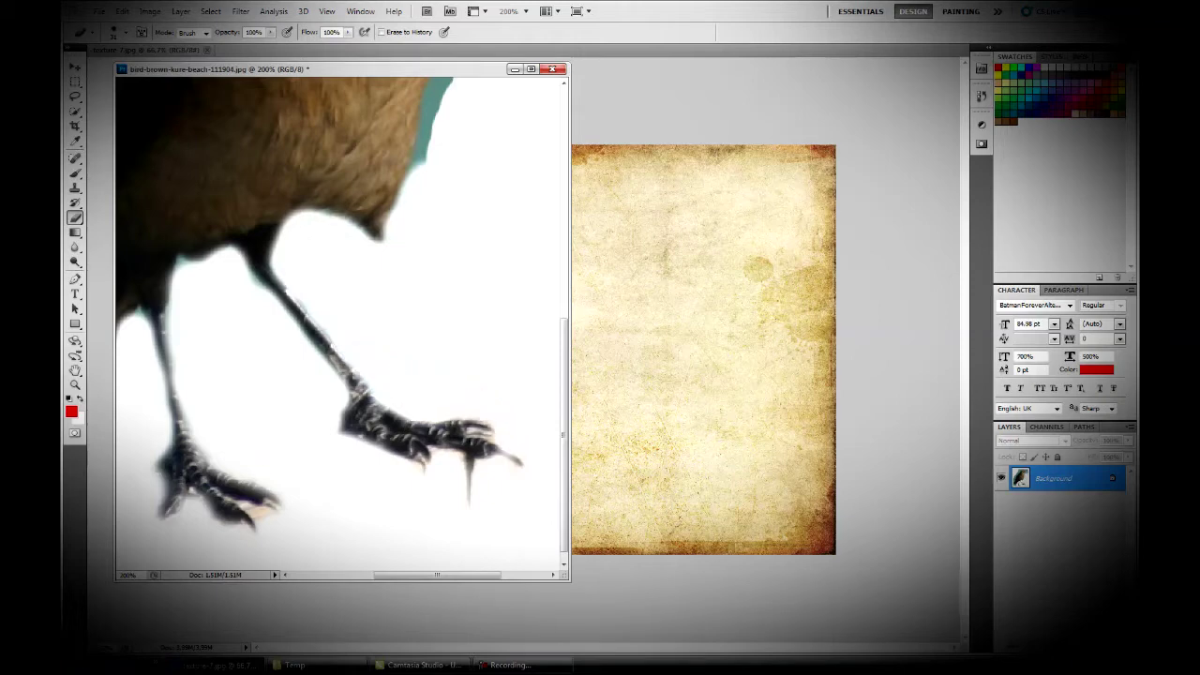
scroll(338, 324, "up", 3)
left_click_drag(412, 427, 465, 165)
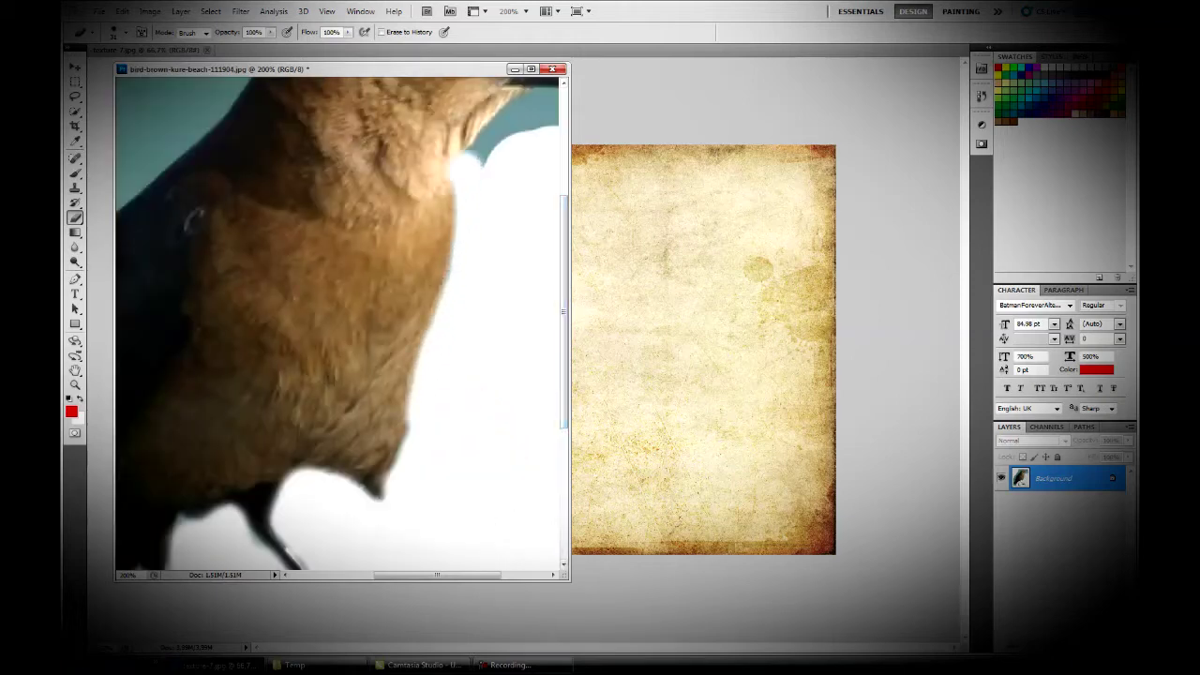
scroll(465, 164, "up", 3)
scroll(337, 323, "right", 3)
mouse_move(324, 282)
left_mouse_down()
mouse_move(398, 206)
mouse_move(506, 225)
mouse_move(473, 145)
mouse_move(337, 93)
mouse_move(188, 84)
mouse_move(155, 98)
left_mouse_up()
Erase the last teal fringes beside the back, left of the bird and above the head
scroll(155, 99, "left", 8)
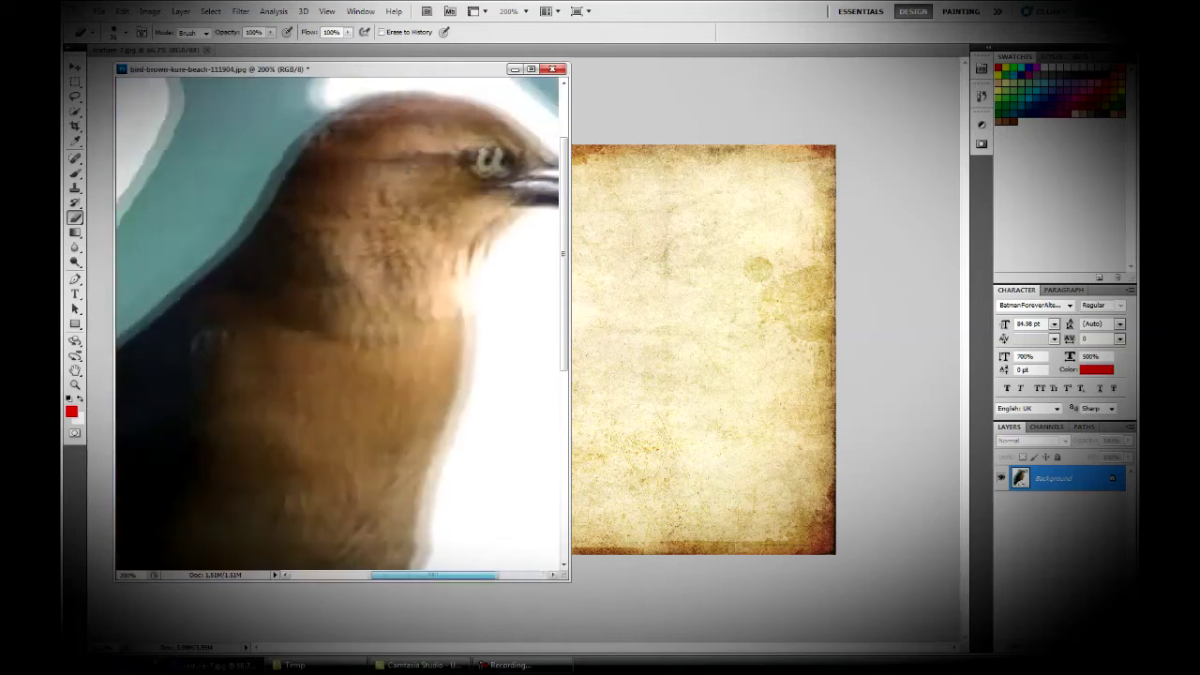
mouse_move(553, 94)
left_mouse_down()
mouse_move(428, 200)
mouse_move(298, 373)
mouse_move(426, 267)
mouse_move(548, 126)
left_mouse_up()
scroll(337, 323, "down", 5)
mouse_move(319, 104)
left_mouse_down()
mouse_move(249, 272)
mouse_move(215, 413)
mouse_move(169, 403)
mouse_move(220, 169)
mouse_move(286, 89)
left_mouse_up()
mouse_move(159, 450)
left_mouse_down()
mouse_move(281, 539)
mouse_move(164, 506)
left_mouse_up()
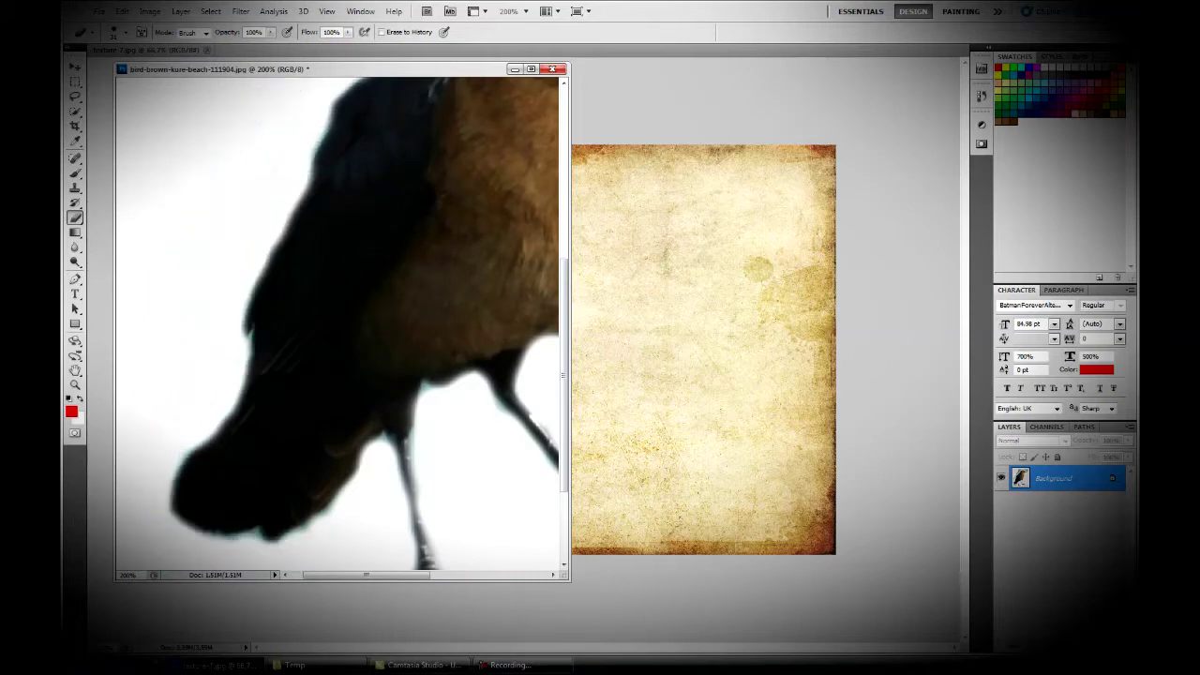
scroll(337, 324, "down", 5)
left_click_drag(159, 450, 286, 483)
scroll(337, 323, "right", 5)
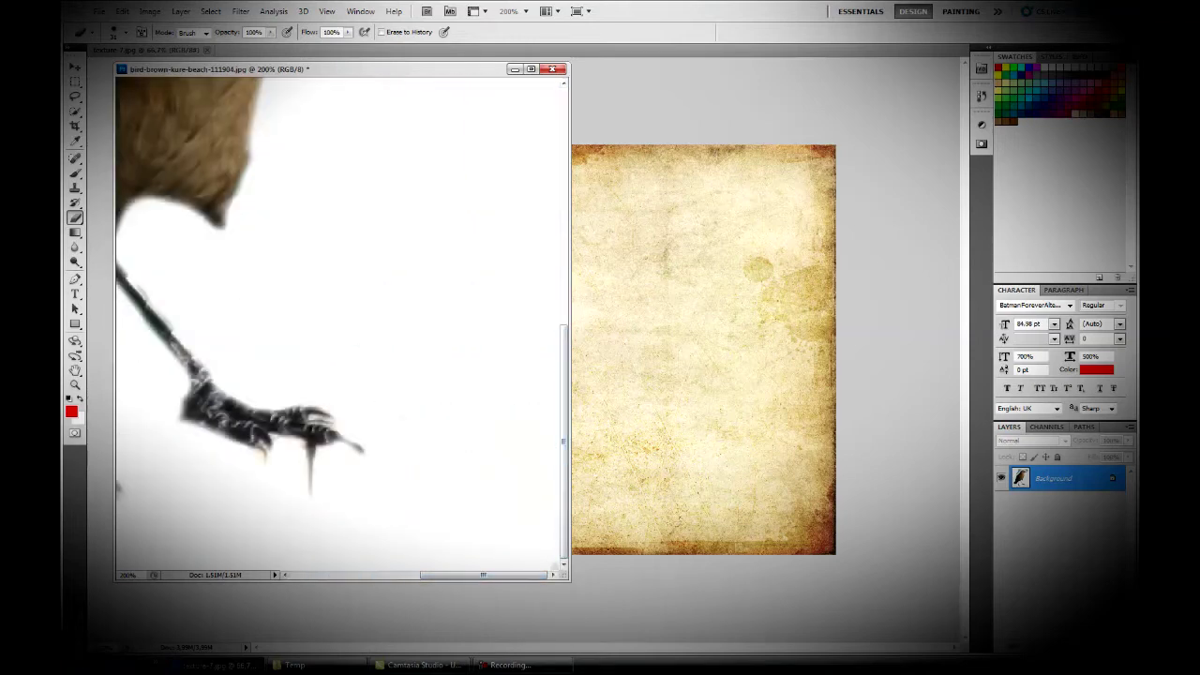
key("ctrl+minus")
mouse_move(520, 140)
left_mouse_down()
mouse_move(291, 108)
mouse_move(235, 239)
left_mouse_up()
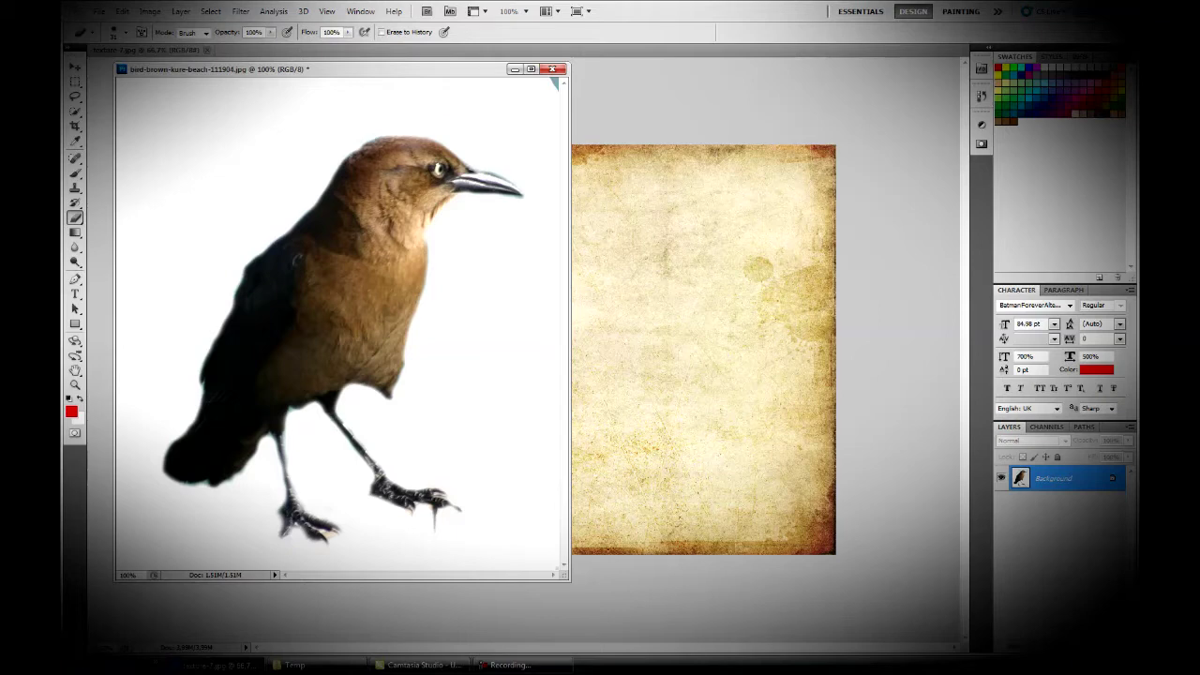
Copy the quick-selected bird onto its own layer, then save and close the photo
key("w")
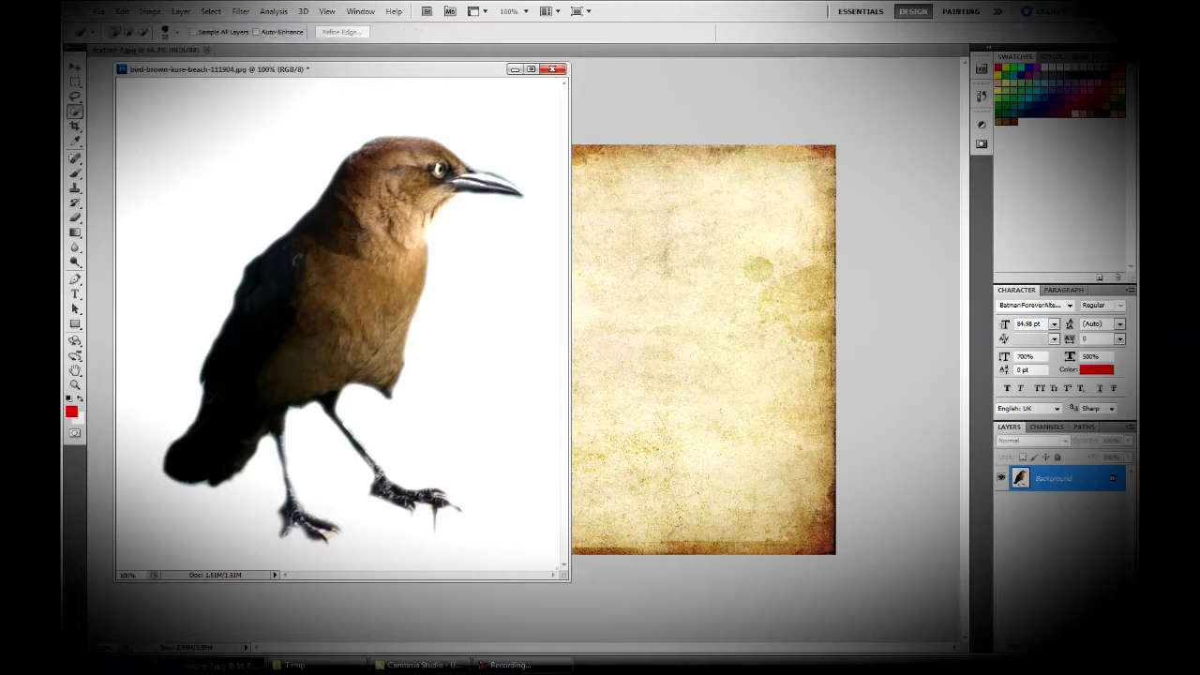
mouse_move(272, 244)
left_mouse_down()
mouse_move(366, 164)
mouse_move(385, 375)
mouse_move(450, 504)
left_mouse_up()
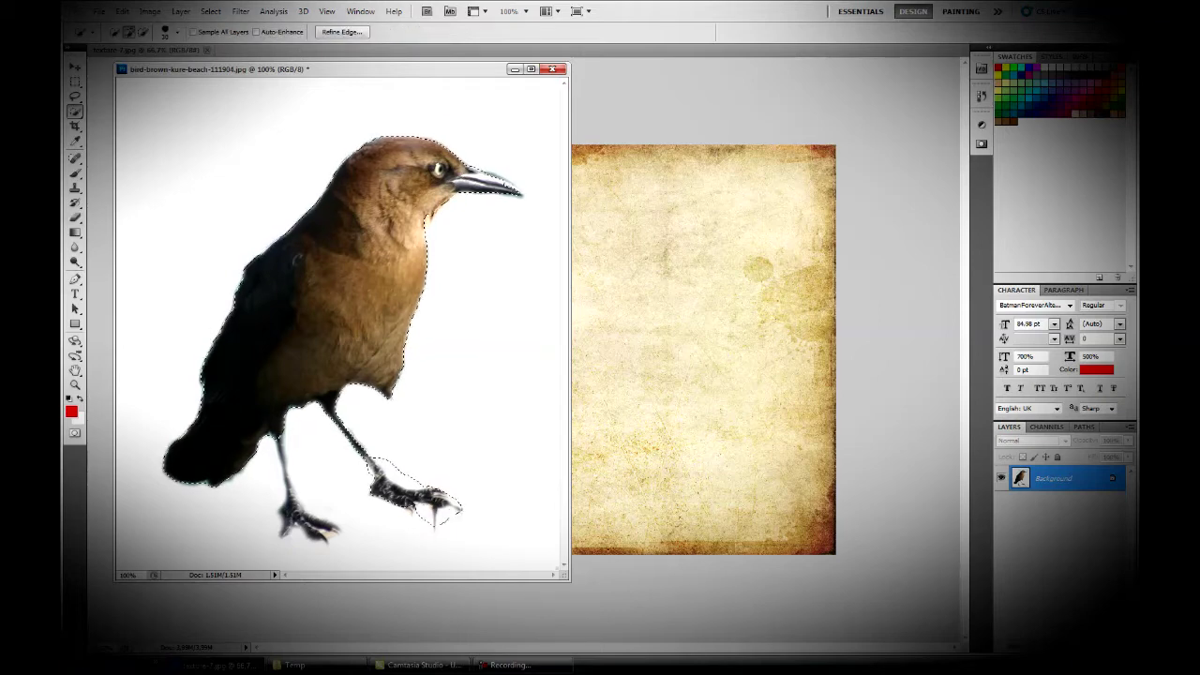
right_click(328, 303)
left_click(370, 404)
key("ctrl+shift+s")
key("Return")
key("Return")
key("ctrl+w")
Open Birdl.psd and start erasing the white to the right of the bird
key("ctrl+o")
double_click(512, 199)
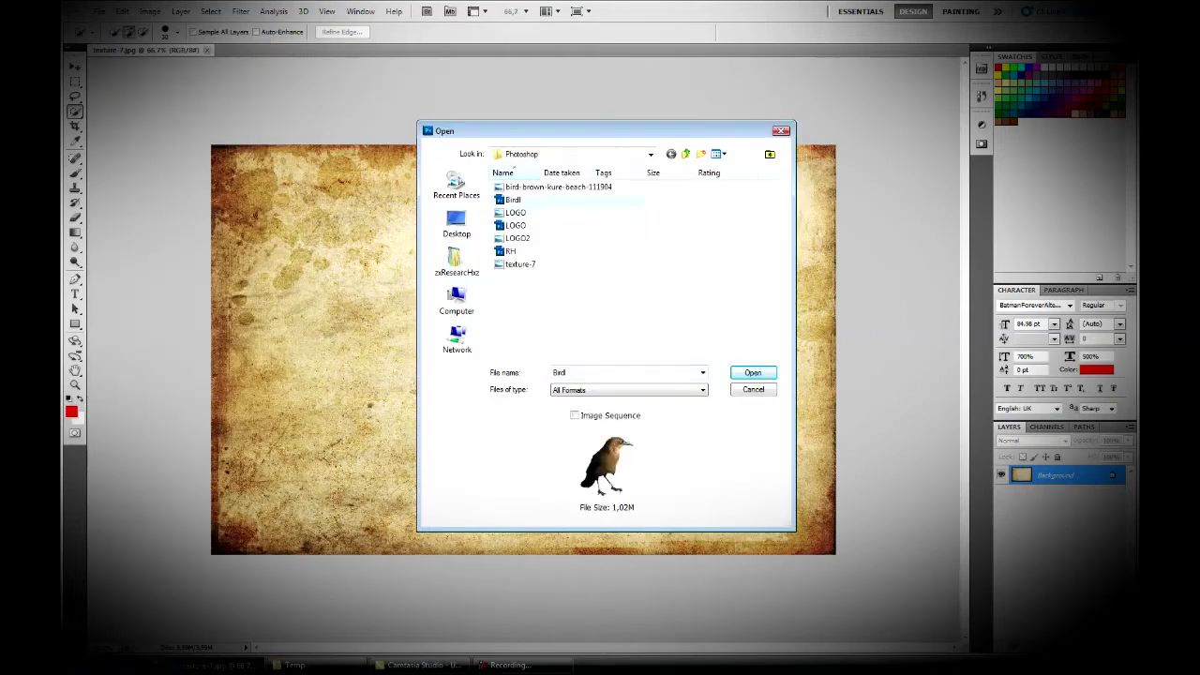
key("e")
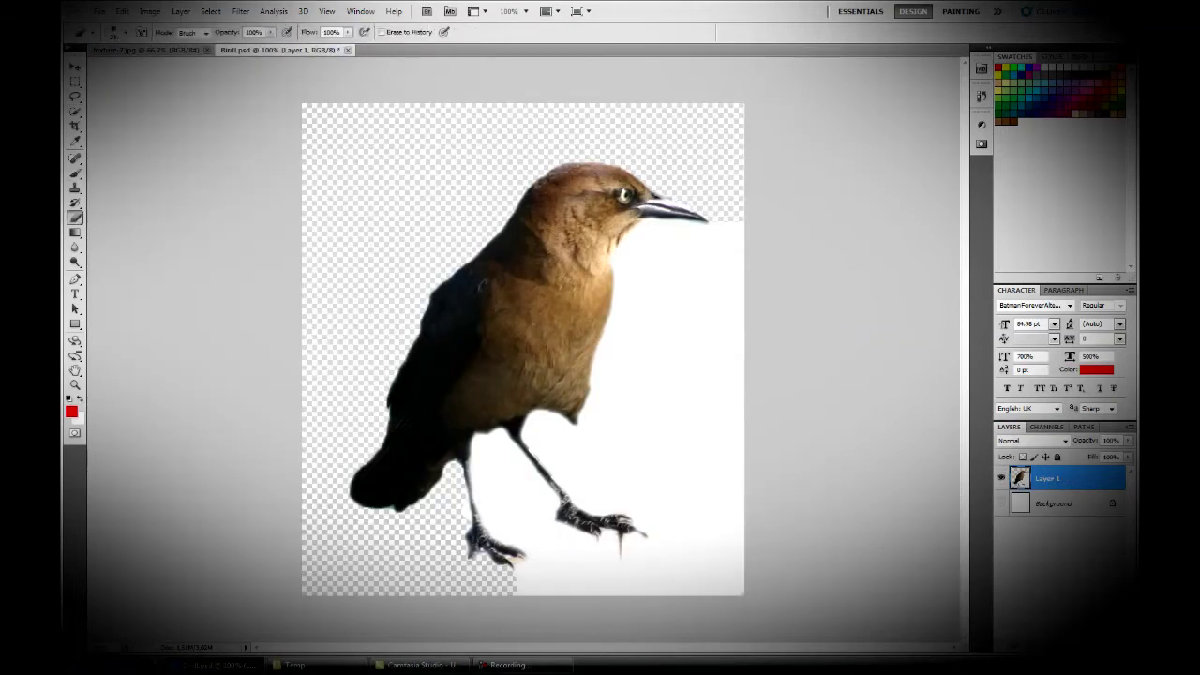
mouse_move(703, 230)
left_mouse_down()
mouse_move(726, 281)
mouse_move(675, 356)
mouse_move(717, 469)
mouse_move(600, 347)
left_mouse_up()
Erase the white beside the bird's legs and feet, zooming to 300% to clean the feet
left_click_drag(670, 450, 595, 399)
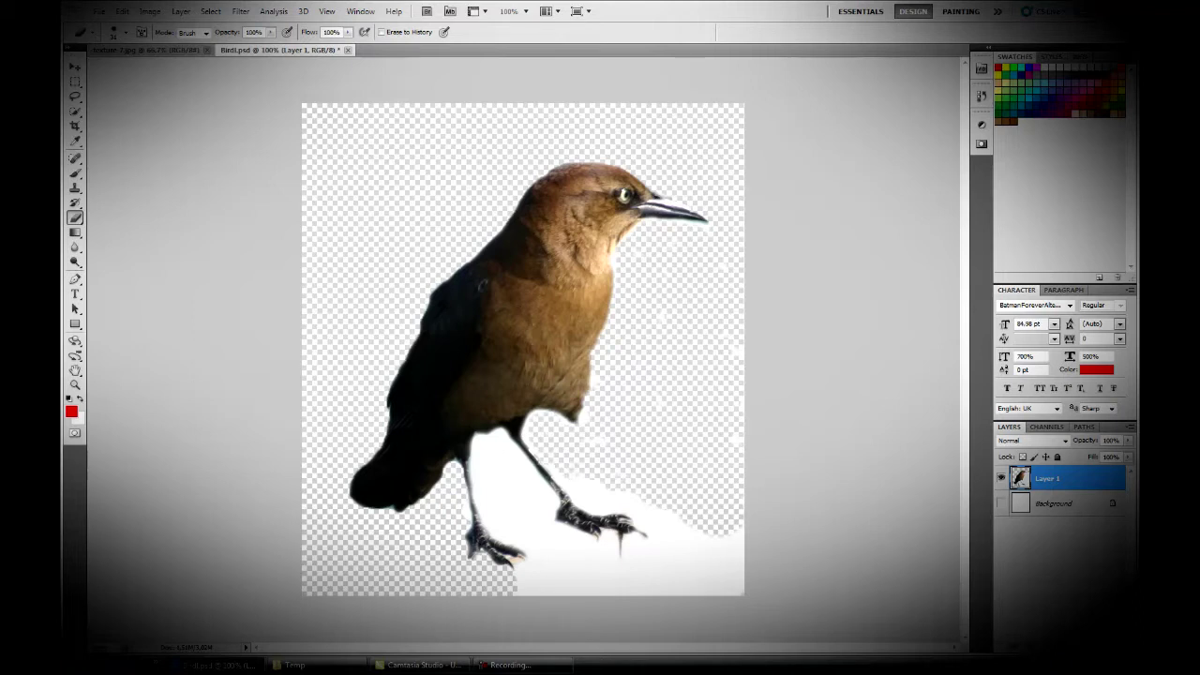
left_click_drag(712, 553, 619, 577)
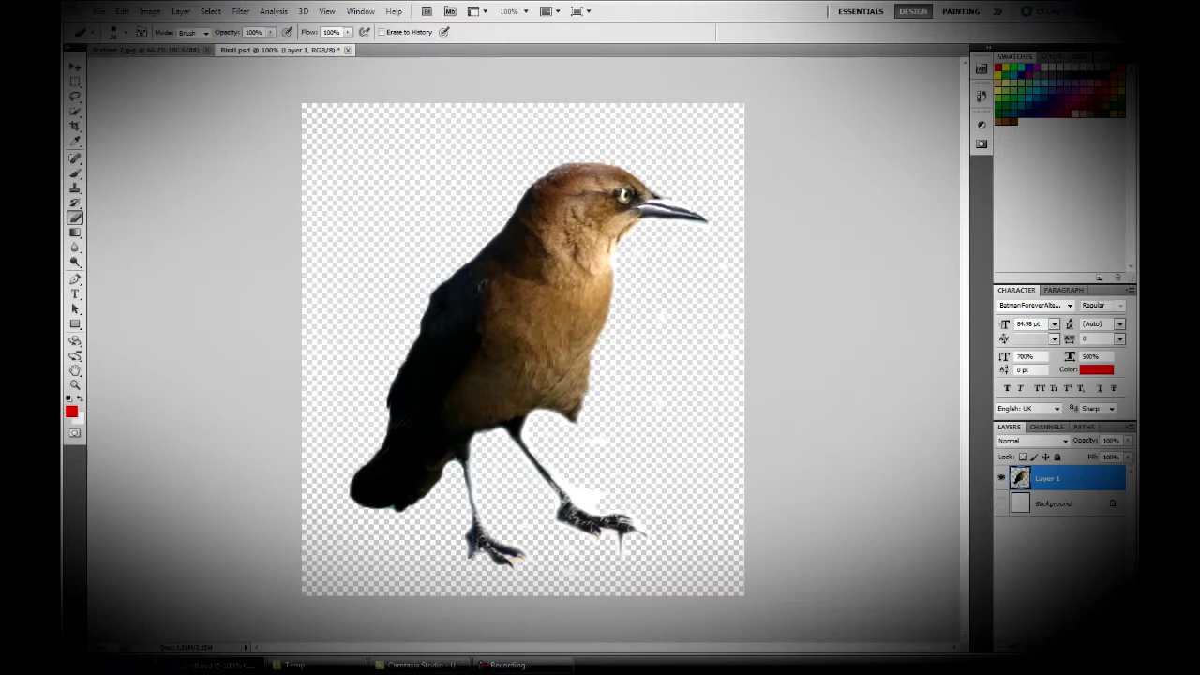
left_click(511, 556)
left_click(511, 556)
left_click(115, 32)
key("Return")
left_click(114, 32)
key("Return")
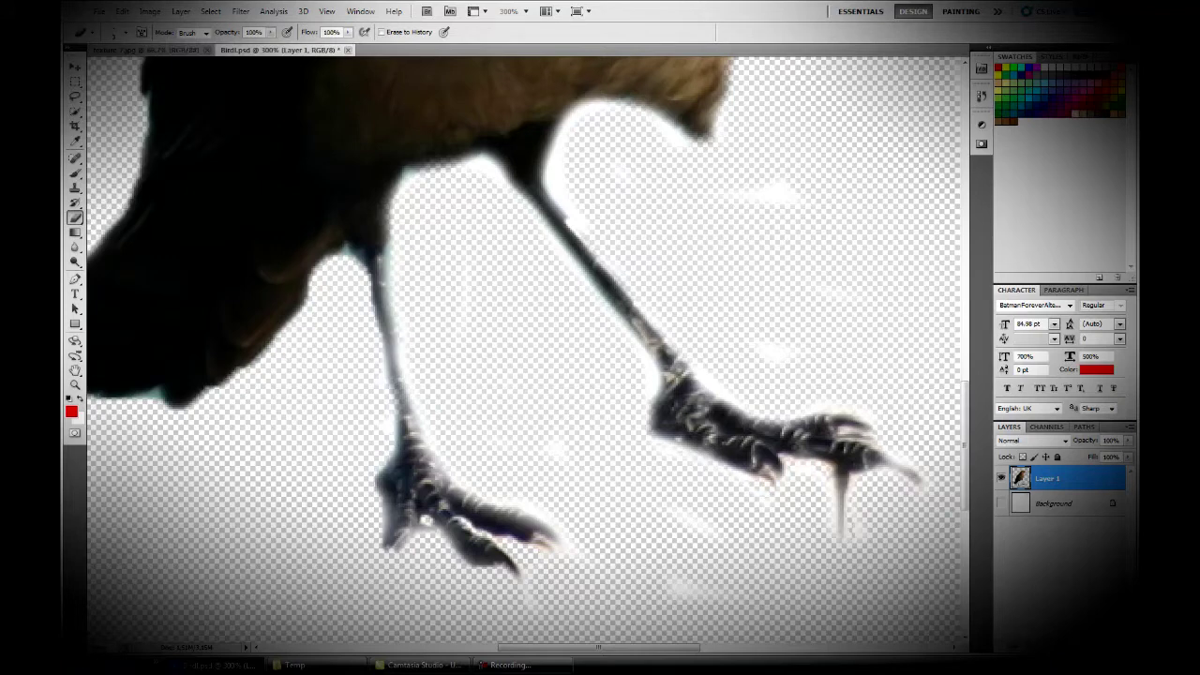
key("ctrl+1")
left_click(115, 32)
key("Return")
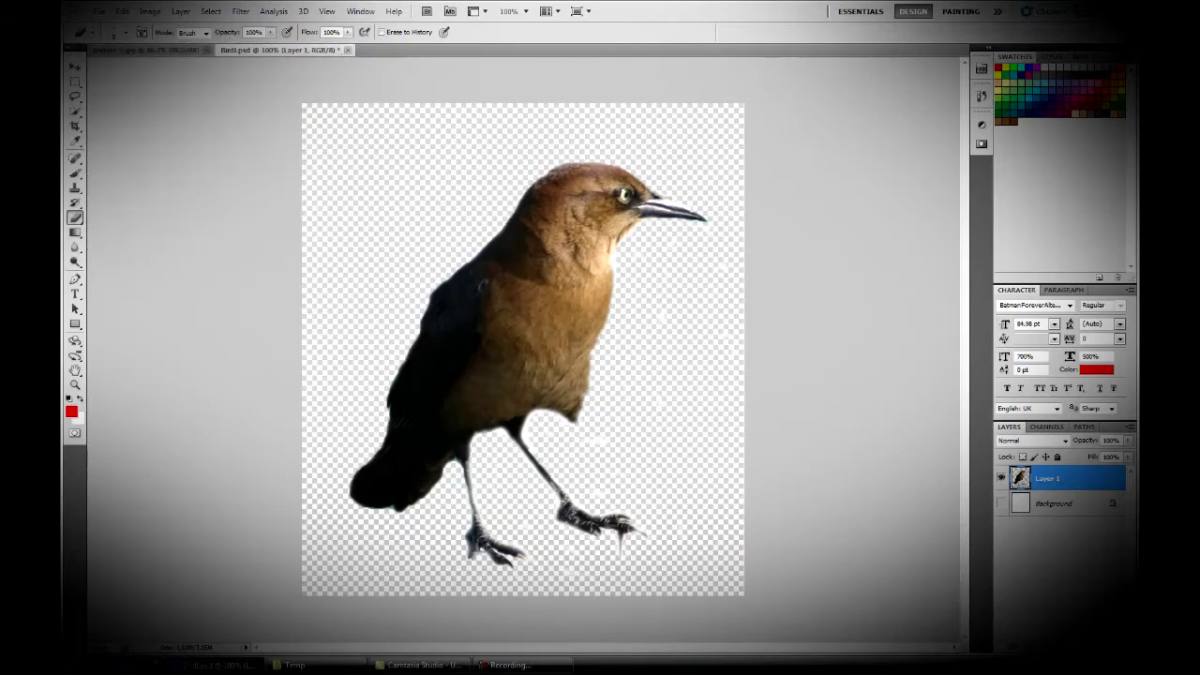
scroll(550, 525, "up", 2)
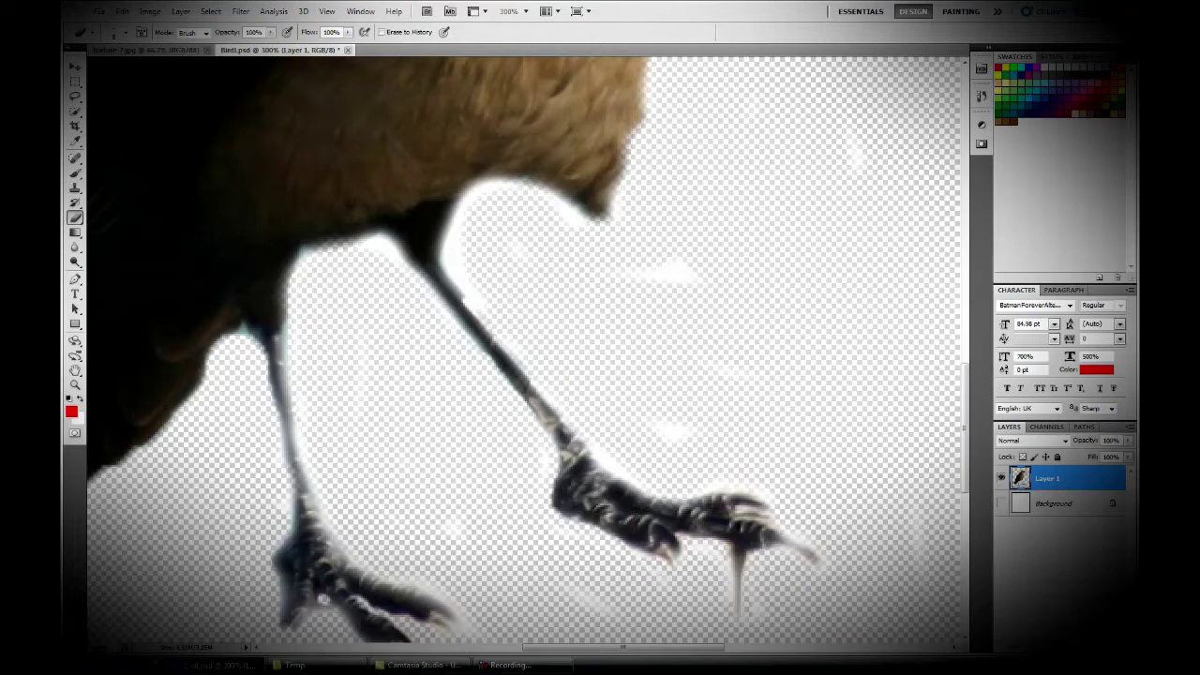
scroll(523, 349, "down", 1)
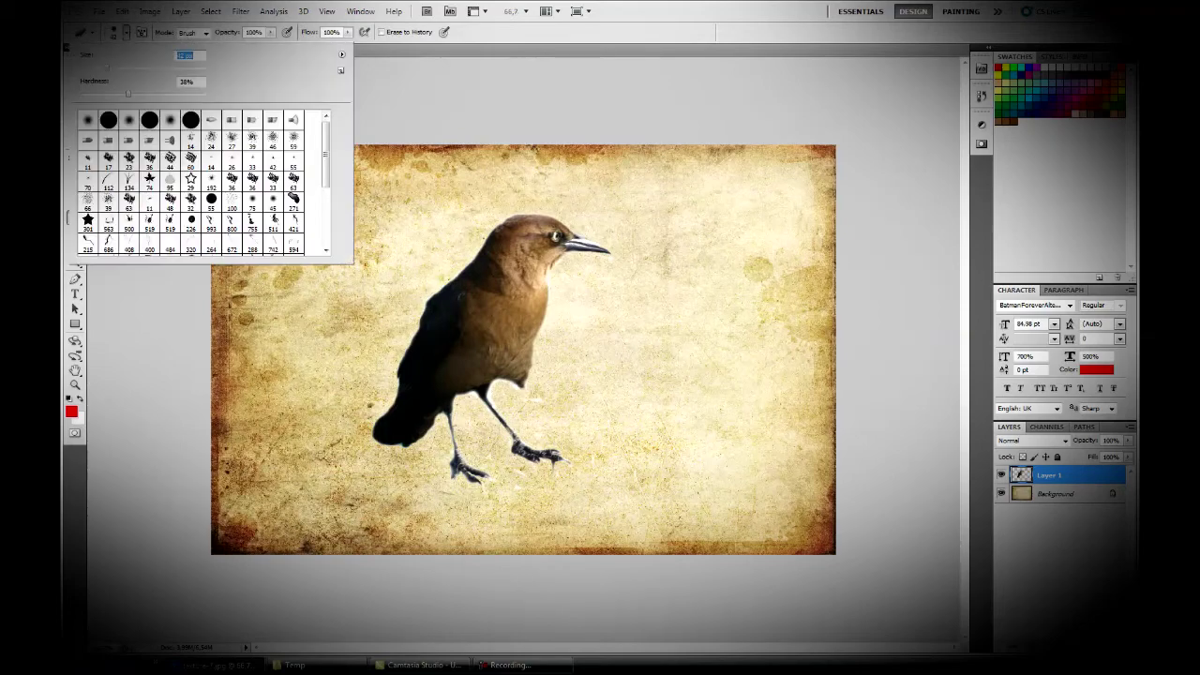
Switch Layer 1's blend mode to Color Burn, then return to 100% zoom
key("ctrl+plus")
key("ctrl+plus")
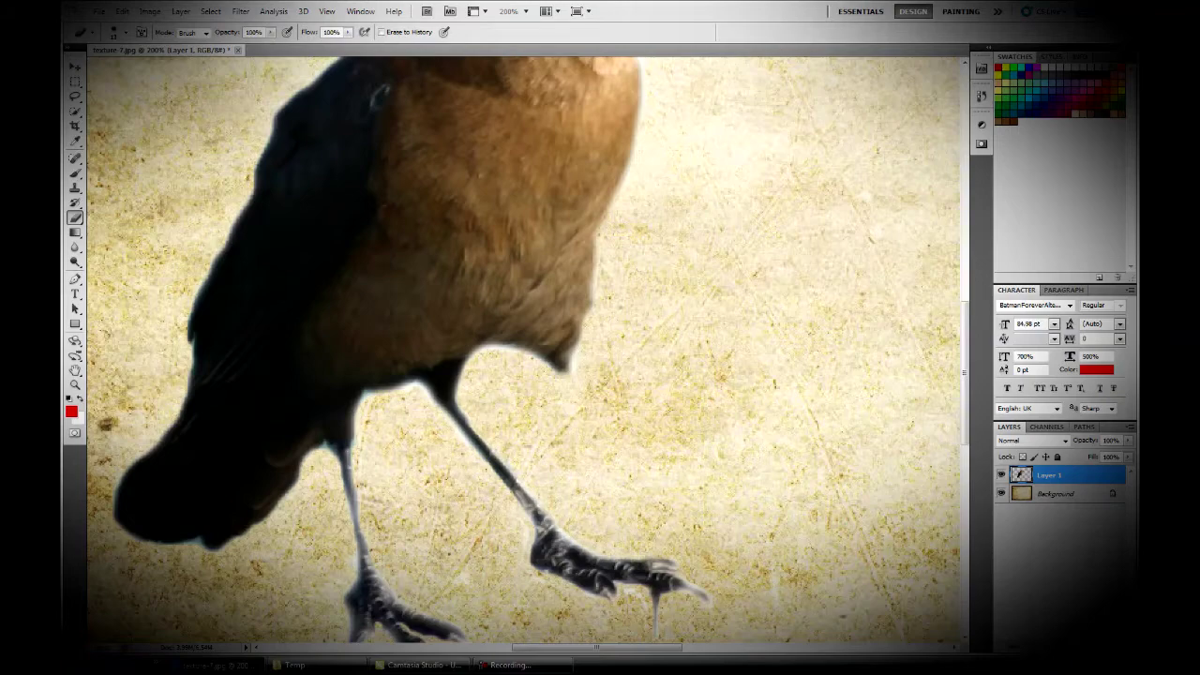
scroll(527, 349, "down", 2)
left_click(1031, 440)
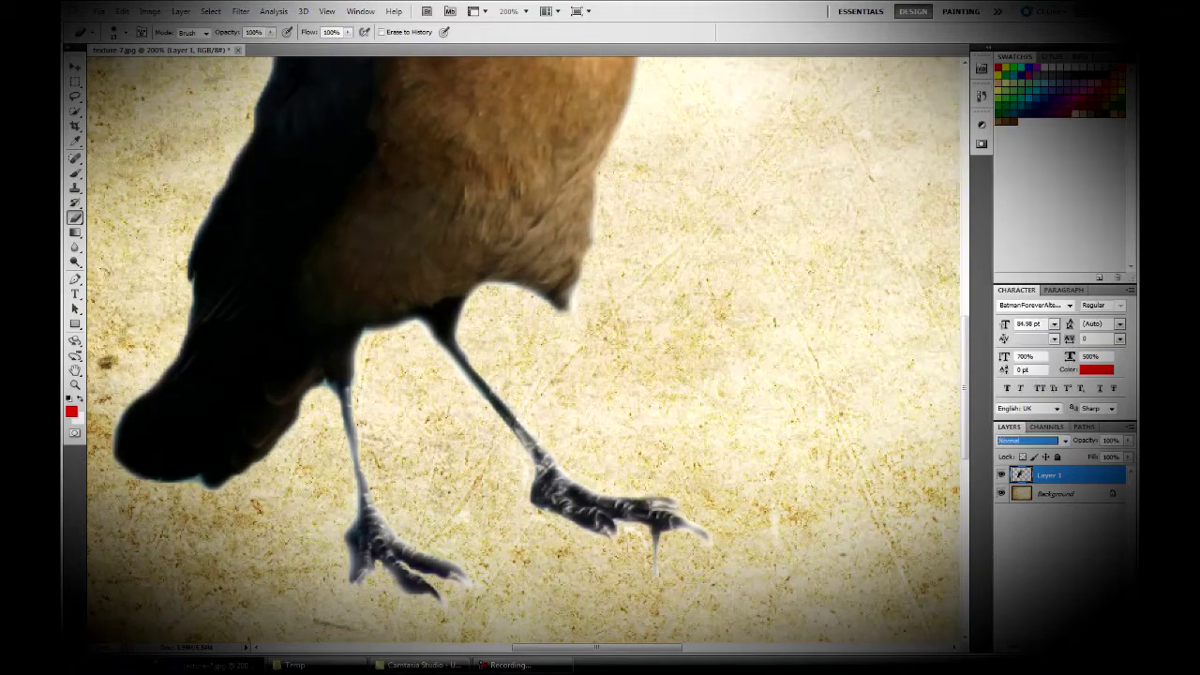
key("Down")
key("Down")
key("Down")
key("ctrl+minus")
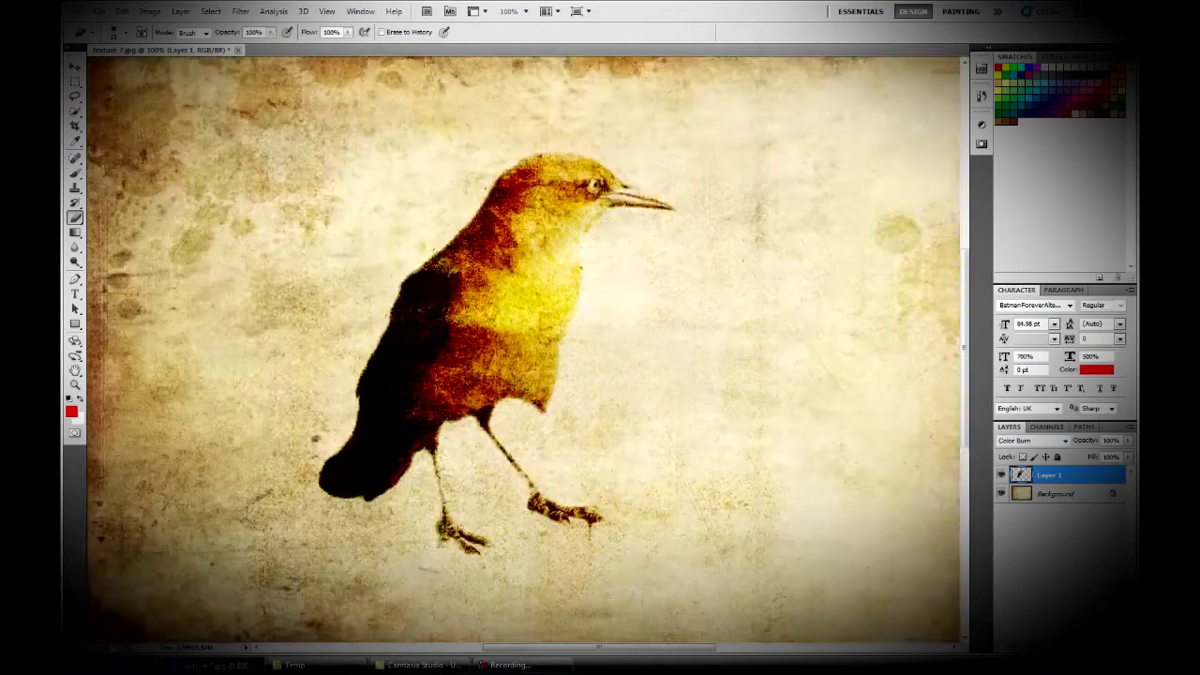
Convert the paper Background into Layer 0 and set the bird layer to Color Burn
double_click(1054, 493)
key("Return")
left_click(1031, 439)
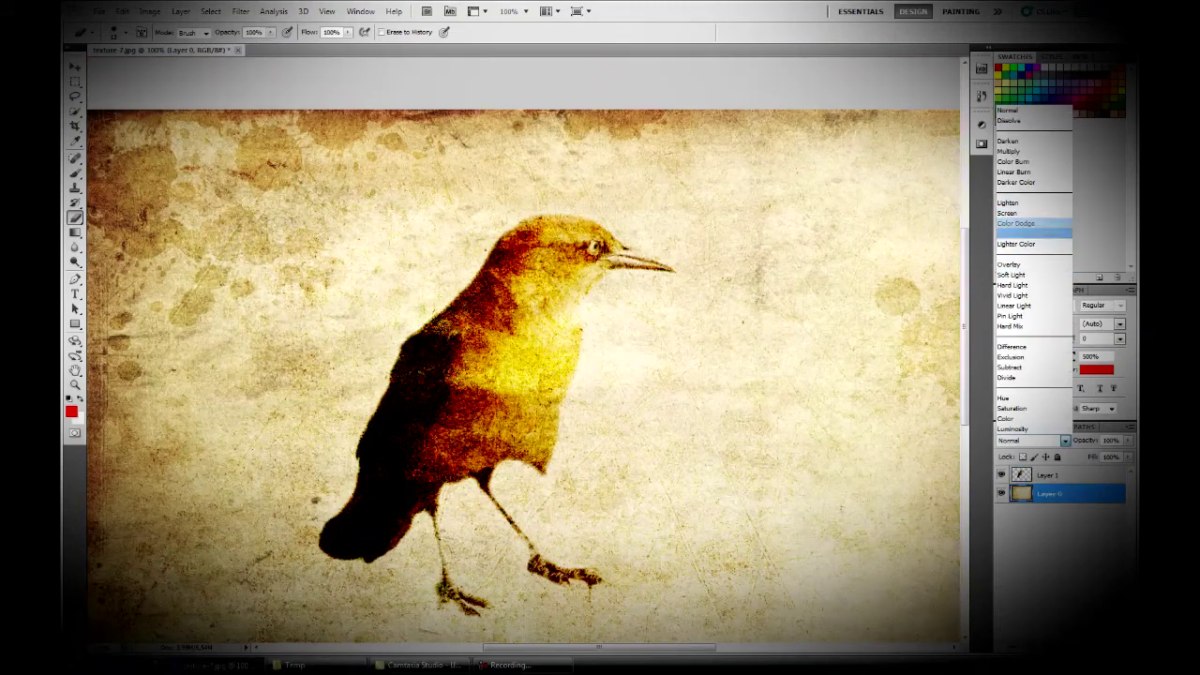
left_click(1012, 161)
Test a red splatter over the bird, undo it, and cycle the bird layer through blend modes
key("b")
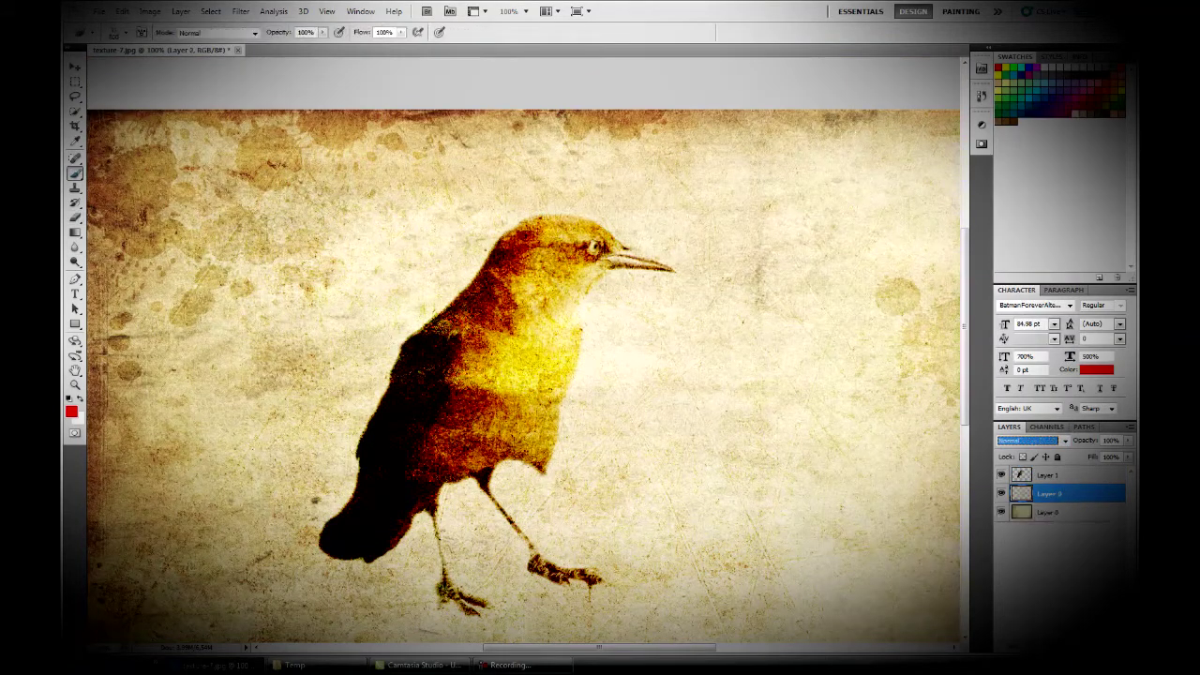
left_click(478, 361)
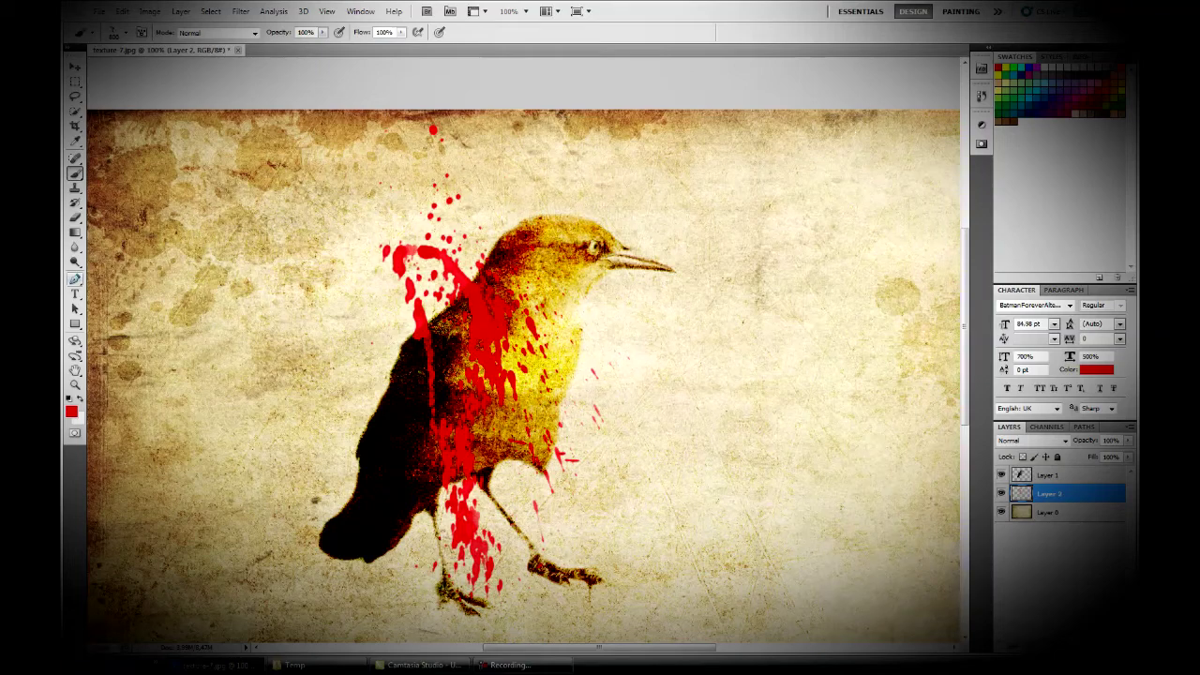
key("ctrl+z")
left_click(1048, 475)
left_click(1031, 440)
left_click(1022, 174)
key("Down")
key("Down")
key("Down")
key("Down")
key("Down")
key("Down")
key("Down")
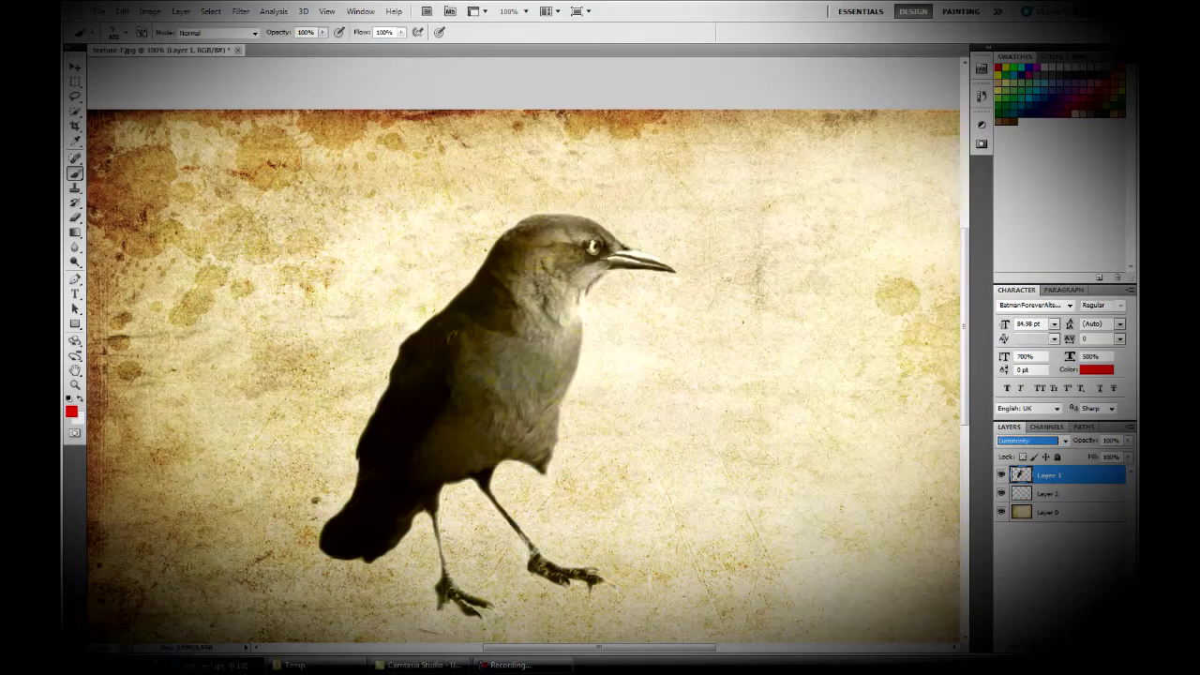
key("Down")
key("Down")
key("Down")
key("Down")
key("Down")
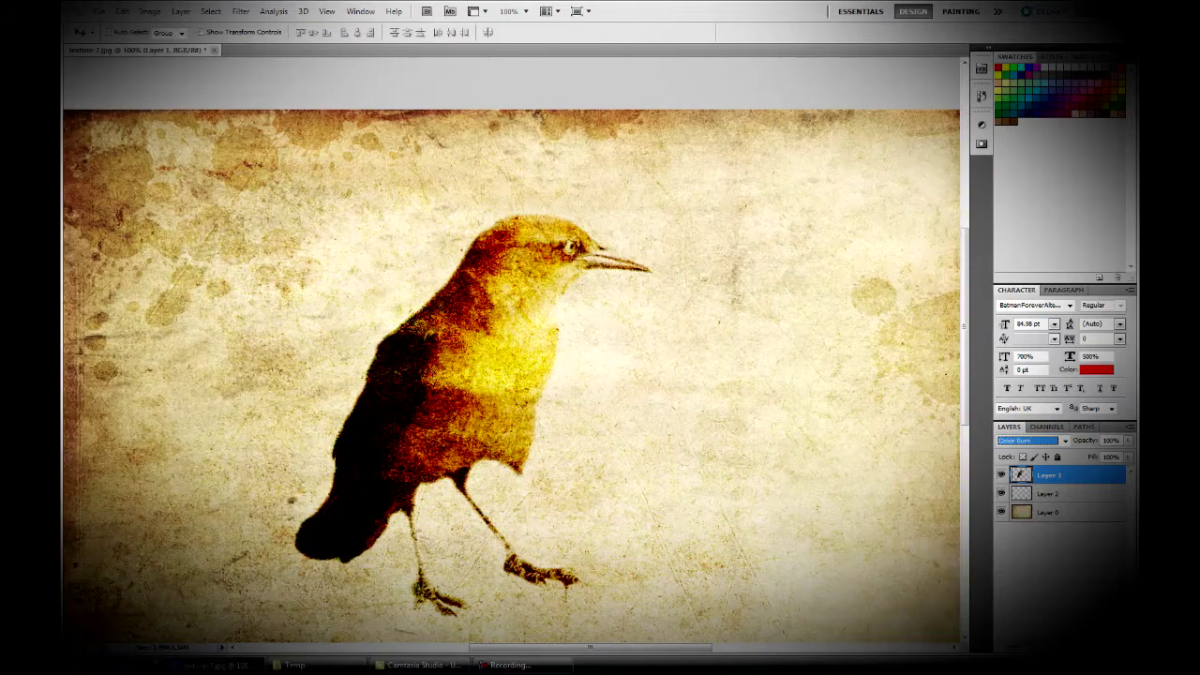
Select the empty Layer 2 and ready the Brush tool for painting
left_click(1048, 494)
left_click(71, 410)
key("Escape")
key("v")
key("b")
left_click(114, 32)
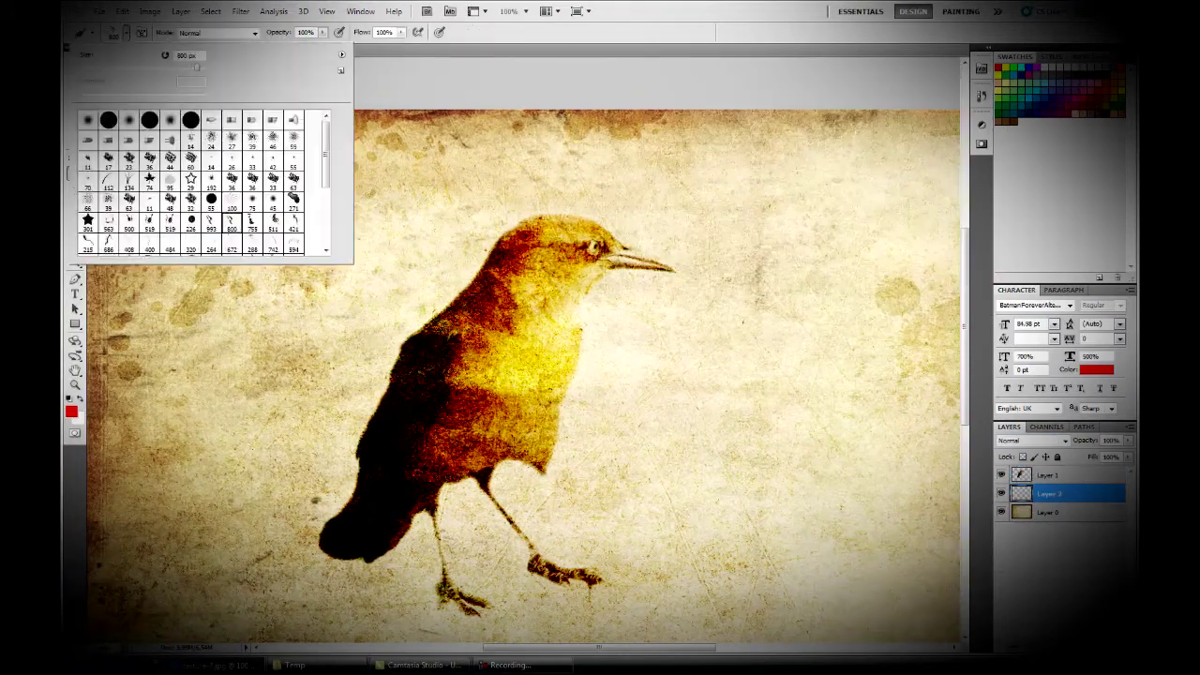
Pick a larger brush tip and set the foreground colour to cyan
left_click(128, 198)
key("Return")
left_click(114, 32)
double_click(88, 201)
left_click(71, 411)
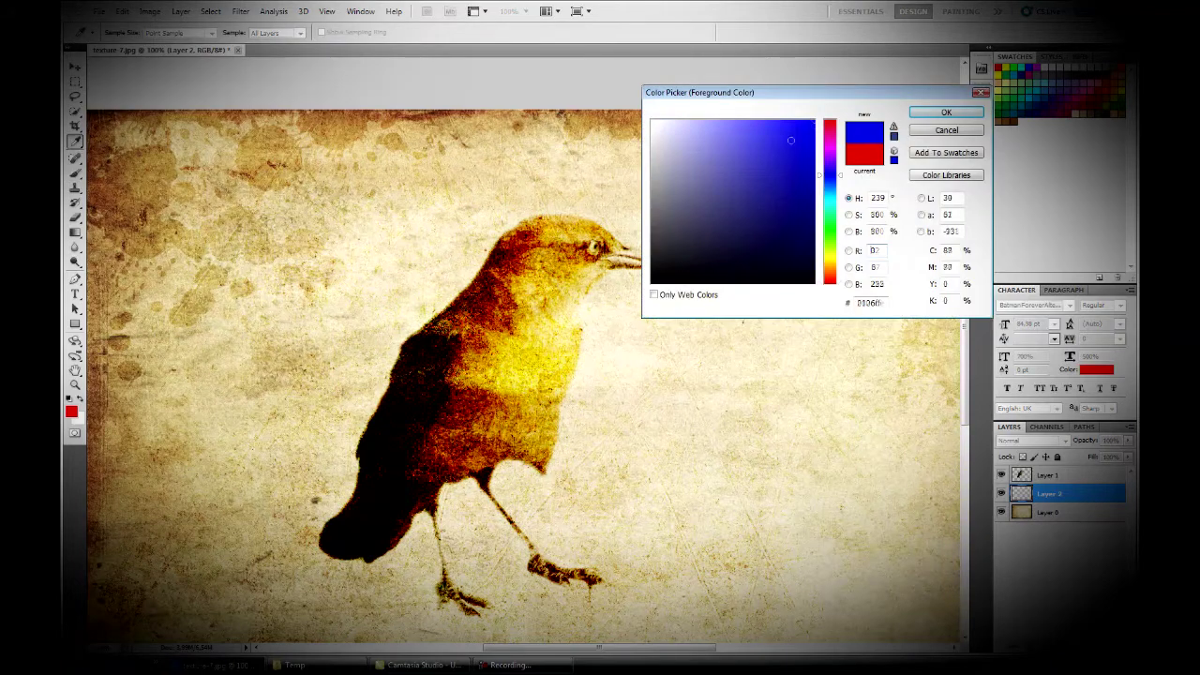
left_click(828, 207)
left_click(938, 112)
left_click(114, 32)
key("Return")
left_click(549, 402)
key("ctrl+z")
Try the 711 px curly brush preset, then settle on the 78 px brush
left_click(113, 32)
scroll(204, 182, "down", 1)
left_click(293, 225)
scroll(294, 225, "up", 1)
scroll(294, 225, "up", 1)
scroll(294, 225, "up", 2)
scroll(294, 225, "up", 1)
scroll(204, 182, "down", 2)
scroll(203, 182, "down", 1)
left_click(232, 184)
key("Return")
left_click(113, 32)
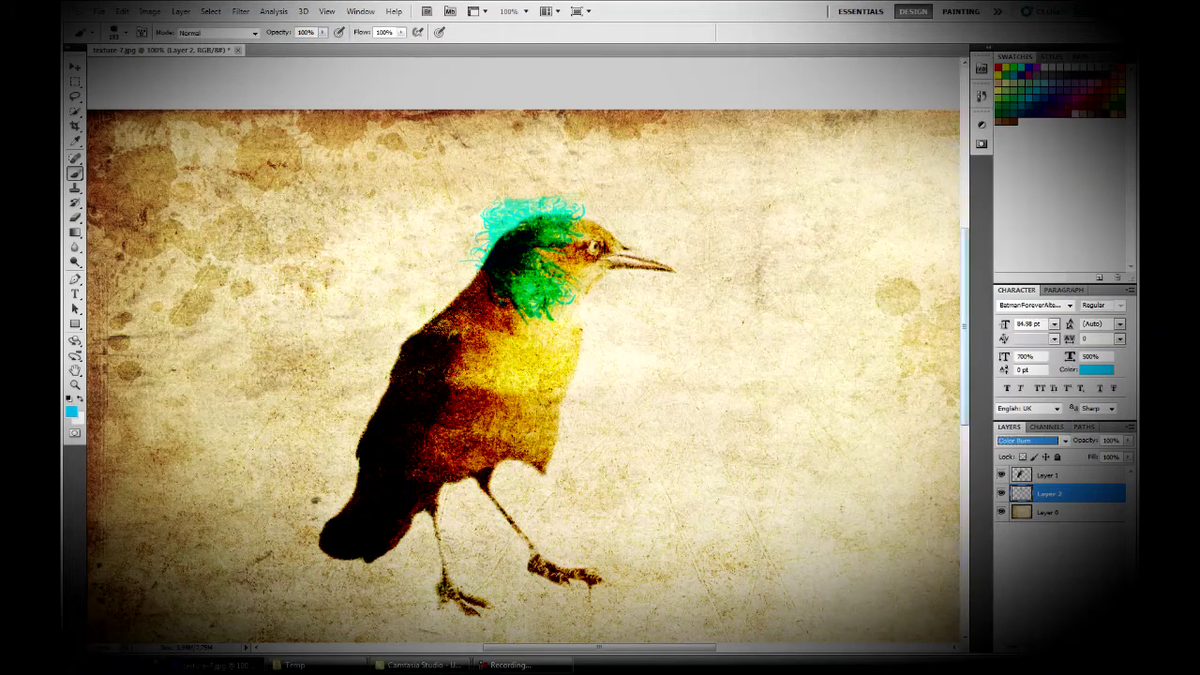
Erase the leftover green from the bird's neck, zooming in on the head
key("e")
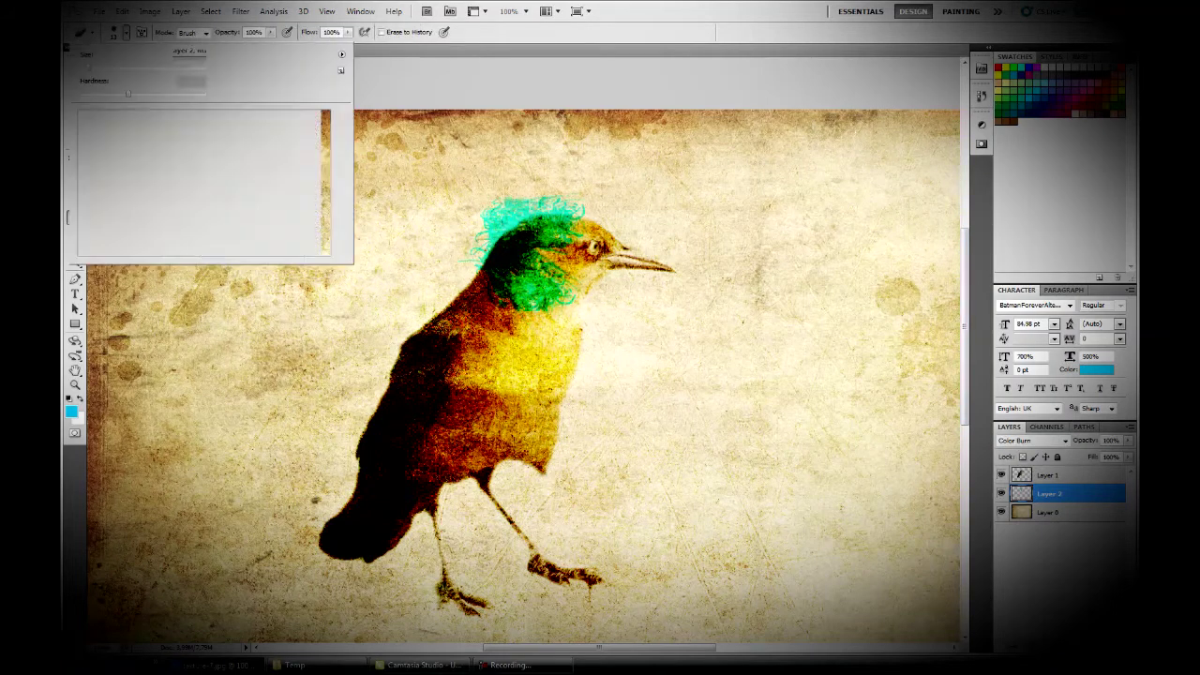
left_click_drag(553, 300, 506, 234)
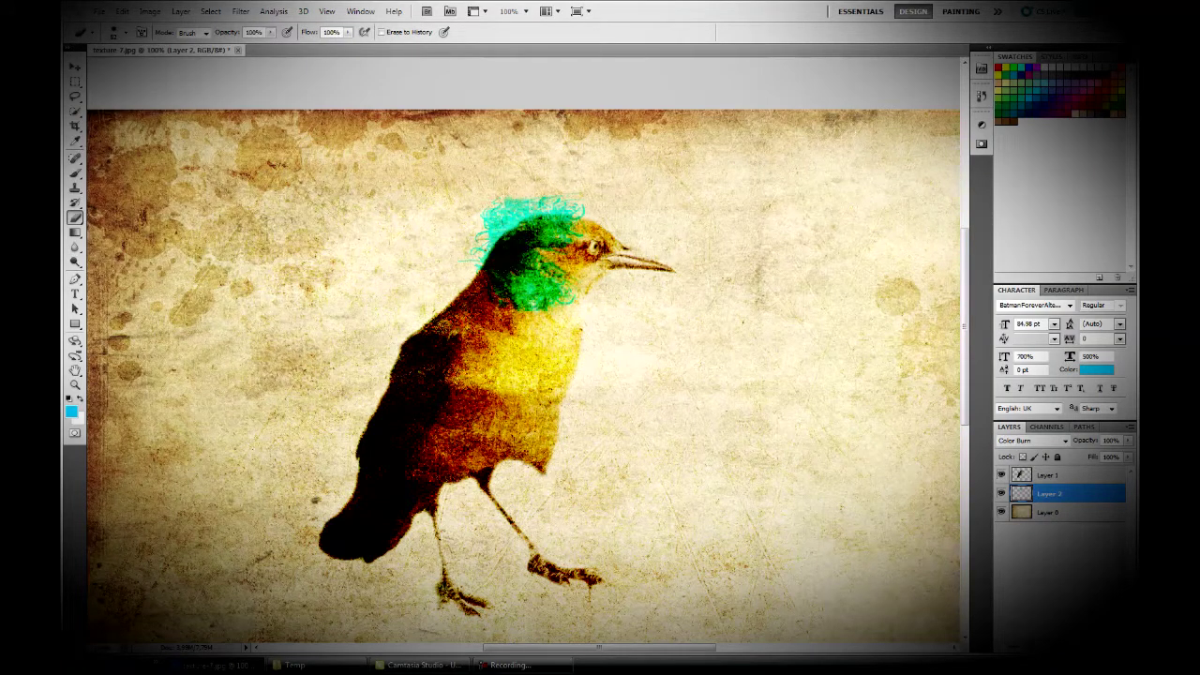
key("z")
left_click(540, 283)
key("e")
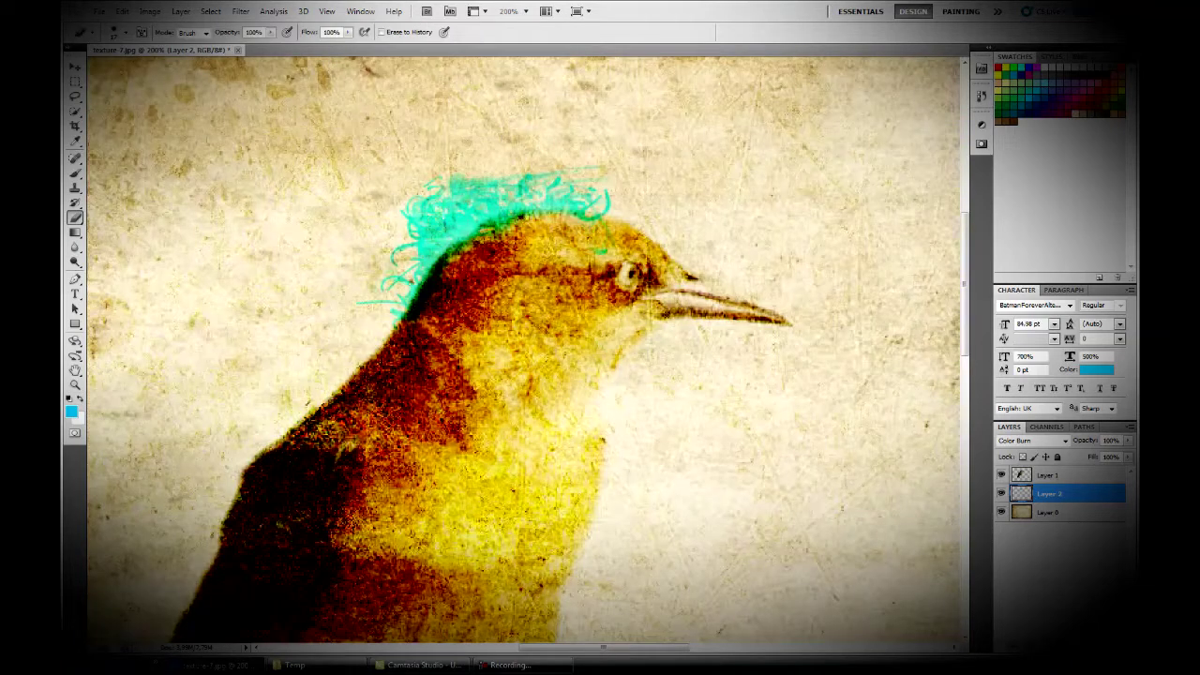
key("b")
Paint pink-red curls along the neck and breast, then green strokes beside them
left_click(71, 411)
left_click(944, 113)
left_click_drag(403, 281, 272, 413)
left_click_drag(422, 366, 647, 468)
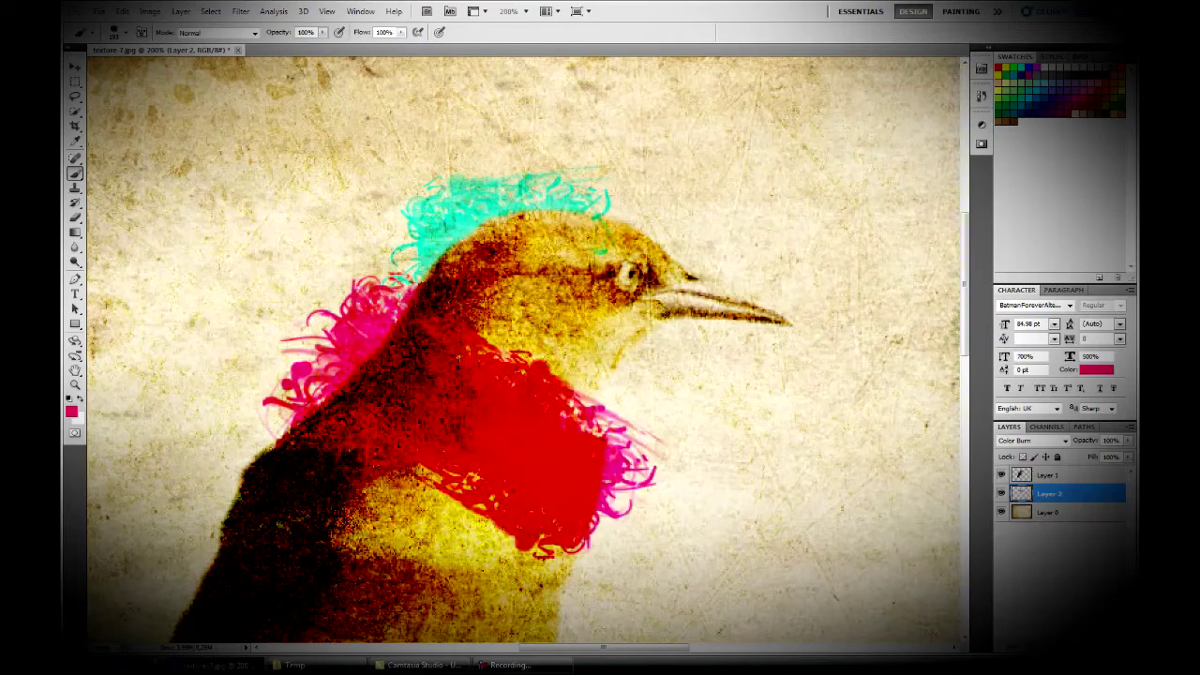
left_click(71, 410)
left_click(938, 112)
left_click_drag(534, 318, 713, 441)
scroll(525, 356, "down", 2)
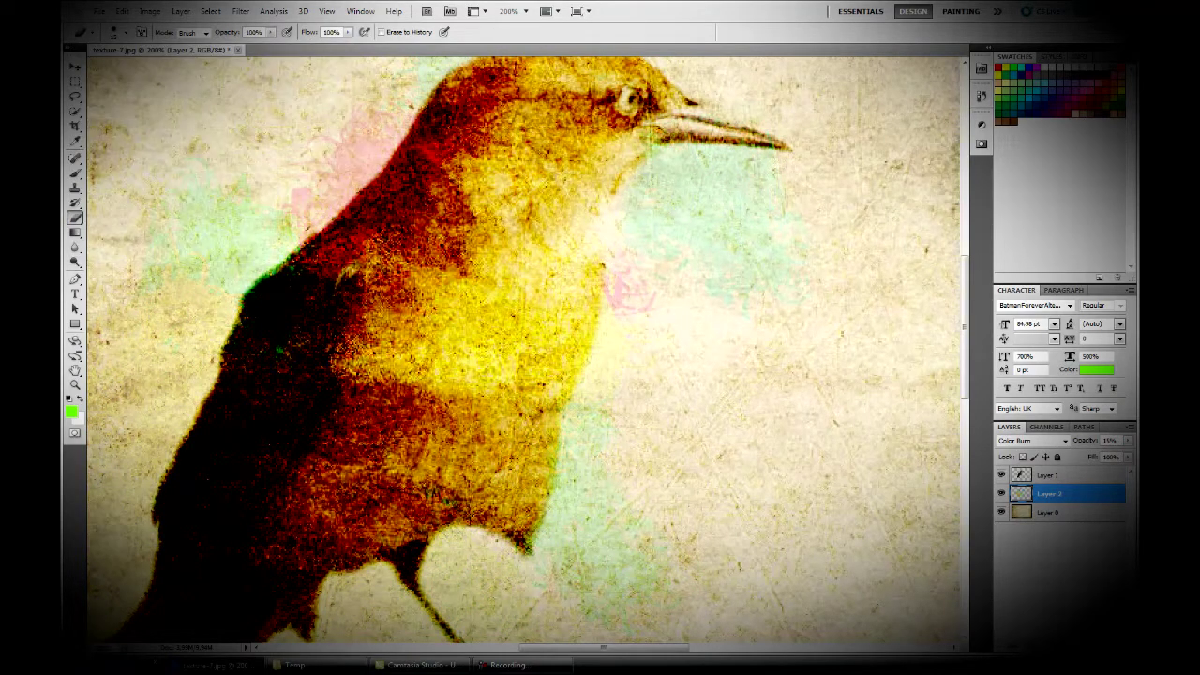
Choose a teal-green colour and add curly strokes at the bird's head
scroll(528, 351, "up", 2)
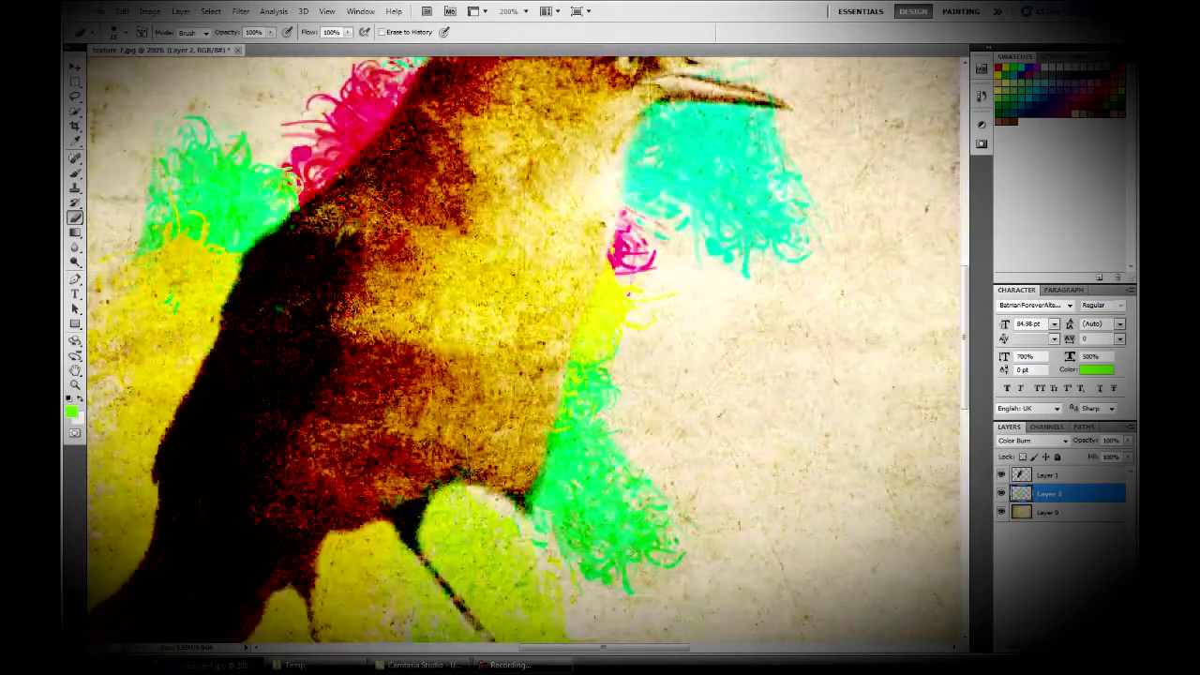
key("ctrl+minus")
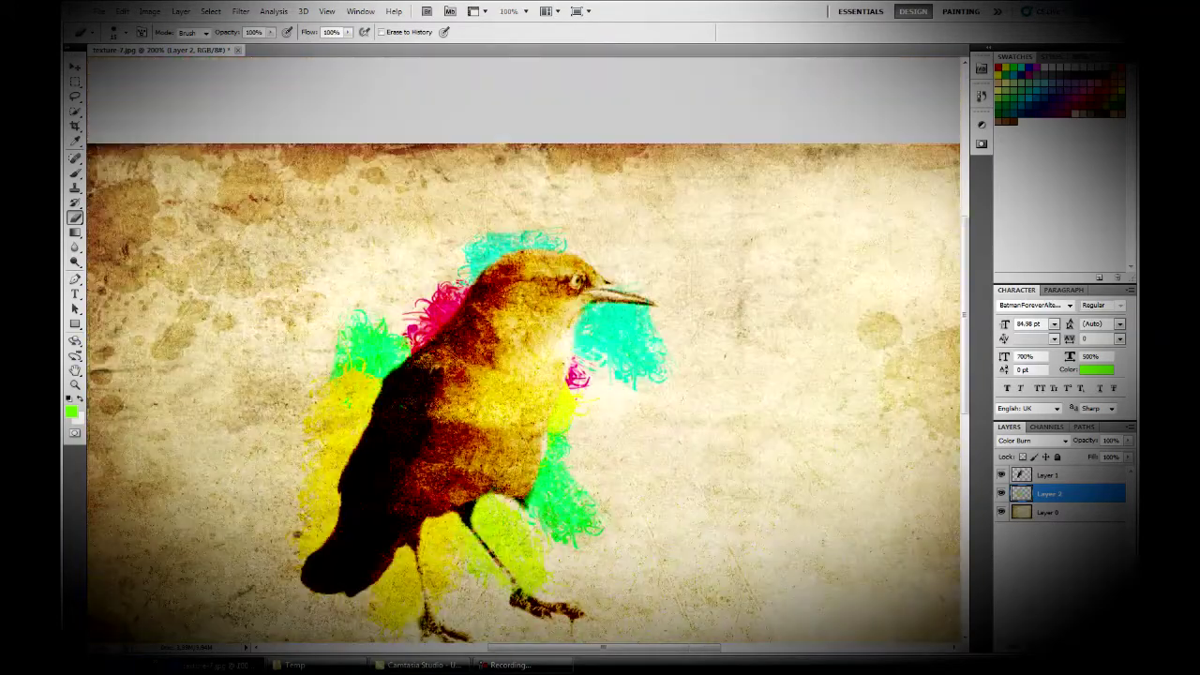
key("b")
left_click(118, 32)
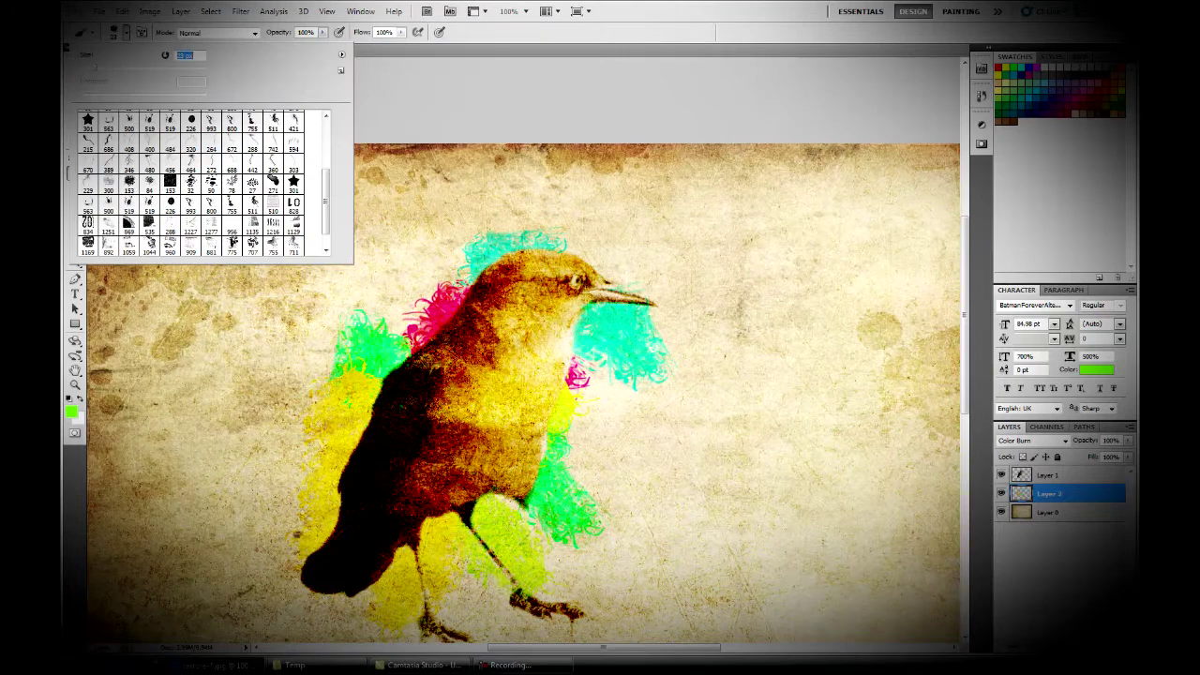
key("Escape")
left_click(72, 411)
left_click(788, 160)
left_click(932, 112)
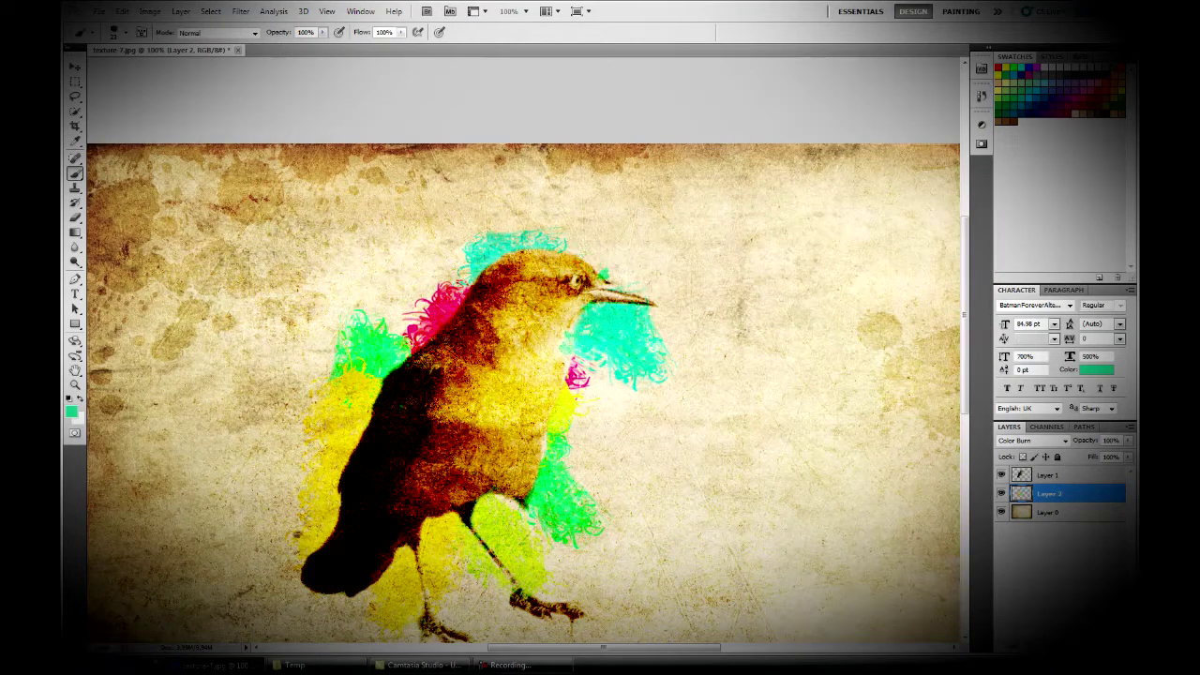
left_click(114, 32)
left_click(574, 252)
Switch to a brighter green and set the paint layer's blend mode to Linear Burn
left_click(71, 411)
left_click(797, 159)
left_click(937, 113)
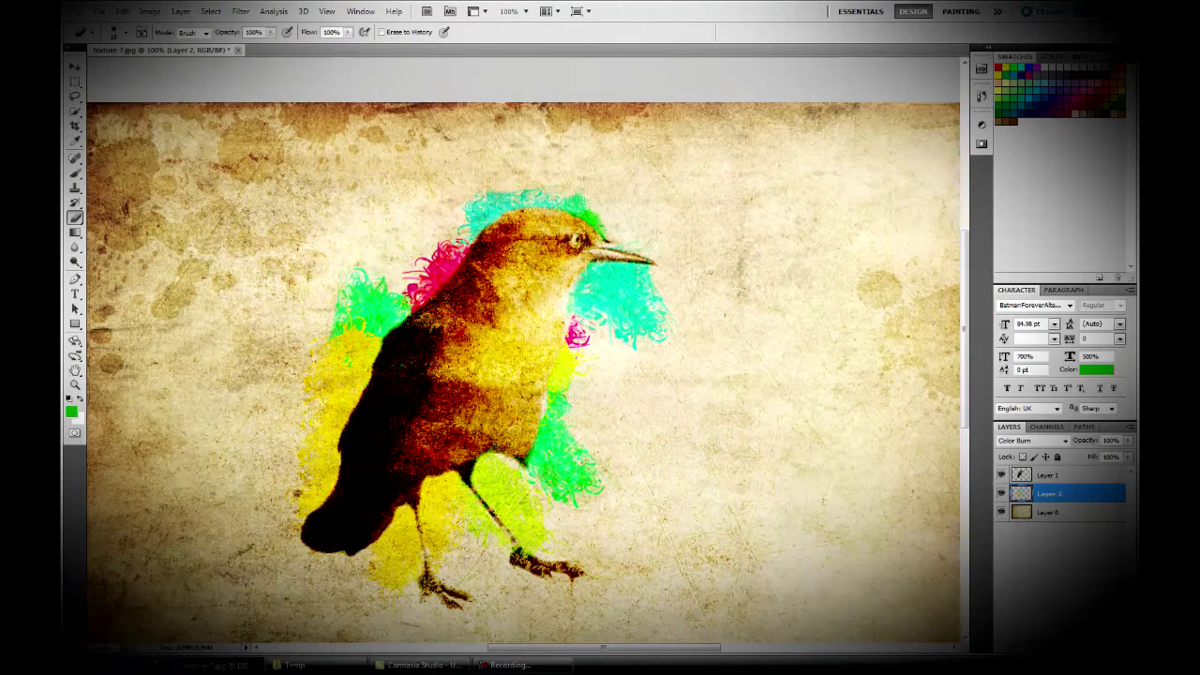
key("Down")
key("Return")
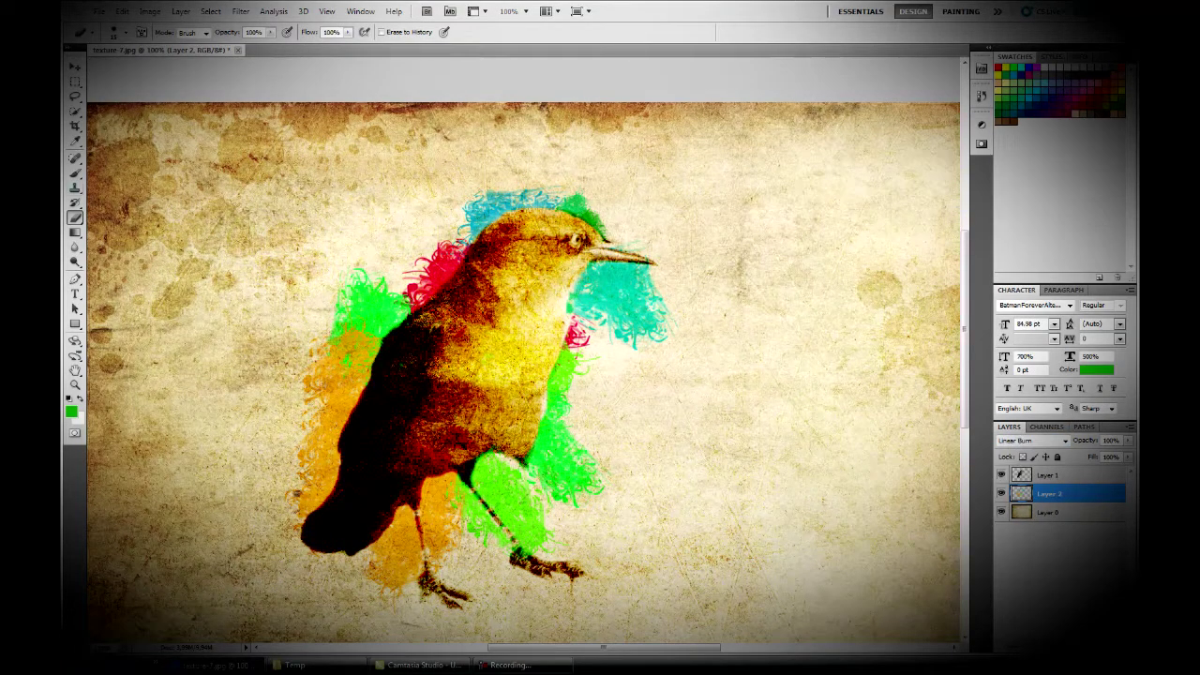
Erase paint off the bird's leg and change the paint layer to Linear Dodge
key("ctrl+plus")
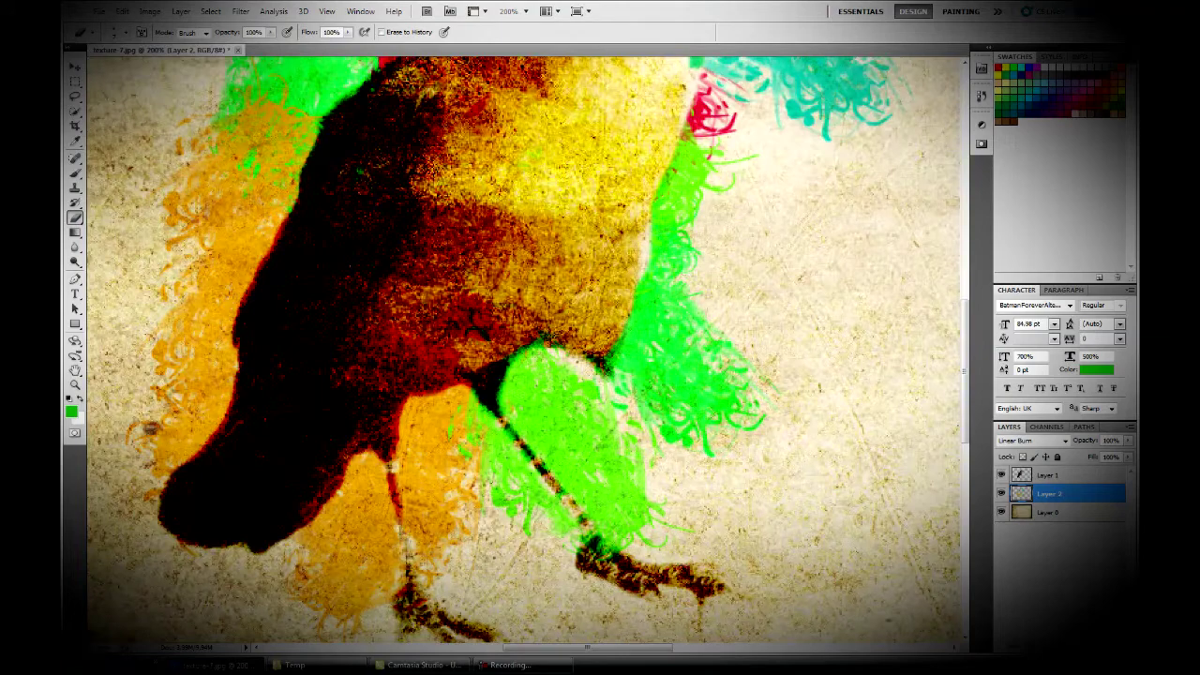
left_click_drag(394, 469, 394, 525)
left_click_drag(491, 408, 517, 439)
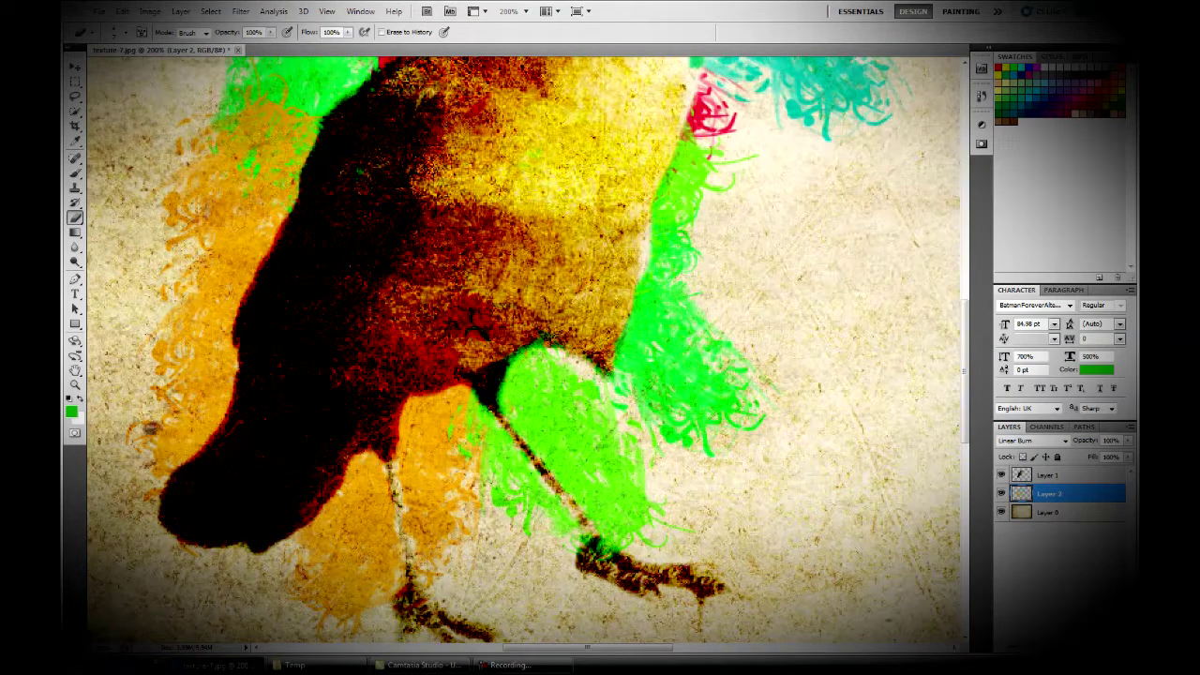
left_click_drag(525, 347, 525, 300)
key("ctrl+minus")
key("Down")
key("Down")
key("Down")
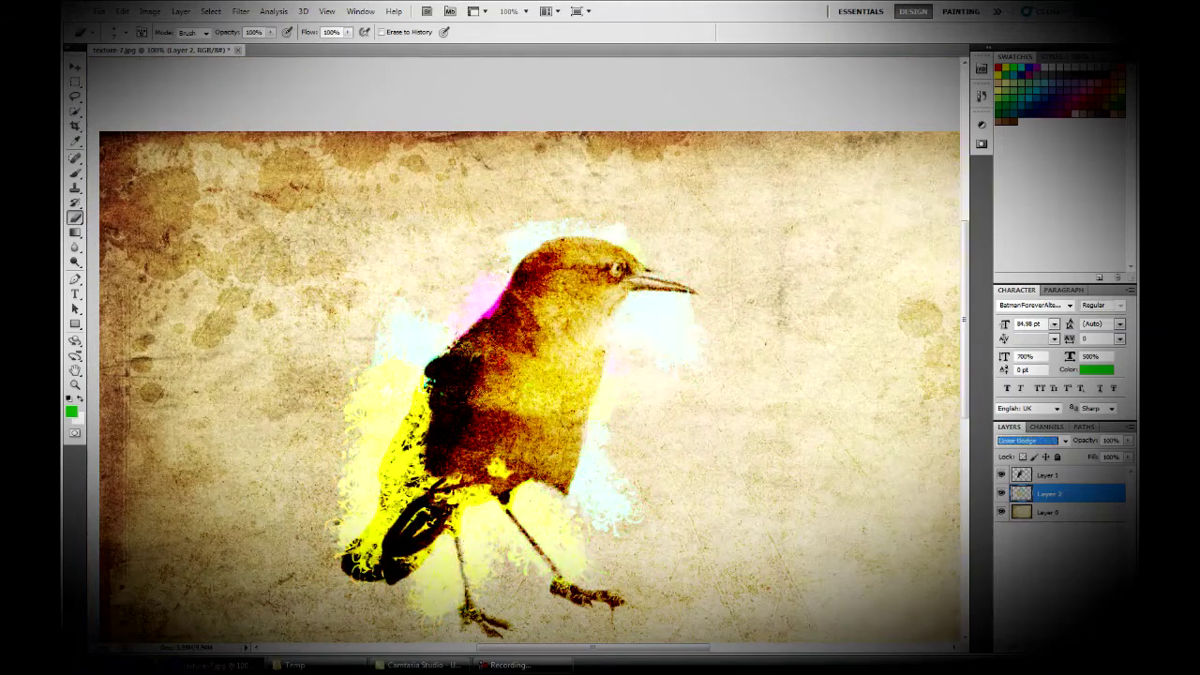
Return the paint layer to Color Burn, add a new empty layer, and choose a brush preset
key("Up")
key("Up")
key("Up")
key("Up")
key("Up")
key("Up")
key("v")
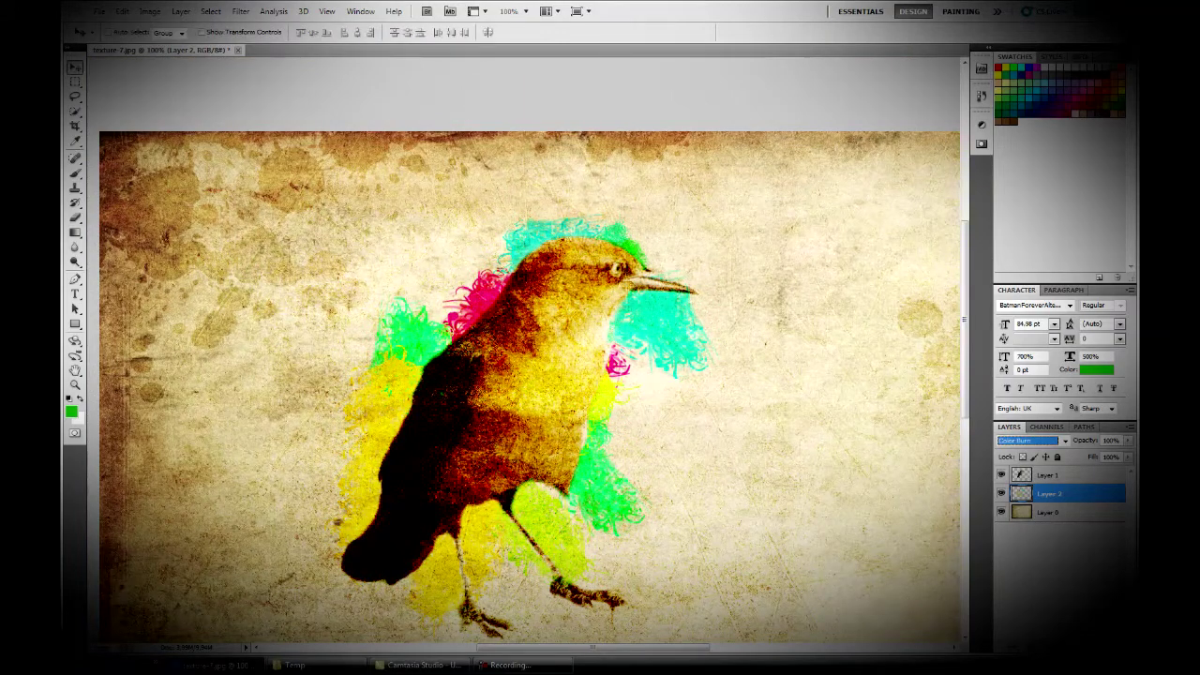
key("ctrl+shift+alt+n")
key("b")
left_click(117, 32)
double_click(190, 57)
Set the foreground paint colour to tan
left_click(127, 32)
key("Escape")
left_click(71, 410)
left_click(797, 234)
left_click(943, 110)
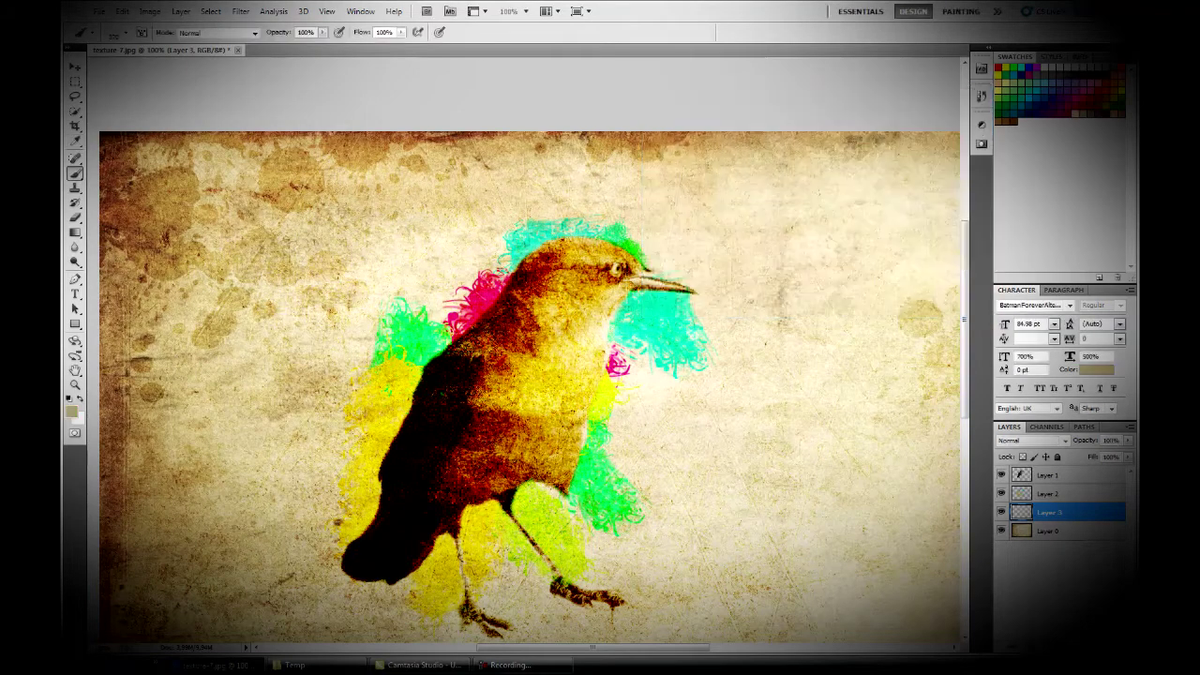
Rotate and reposition the crack texture on Layer 5 with Free Transform
scroll(528, 356, "down", 4)
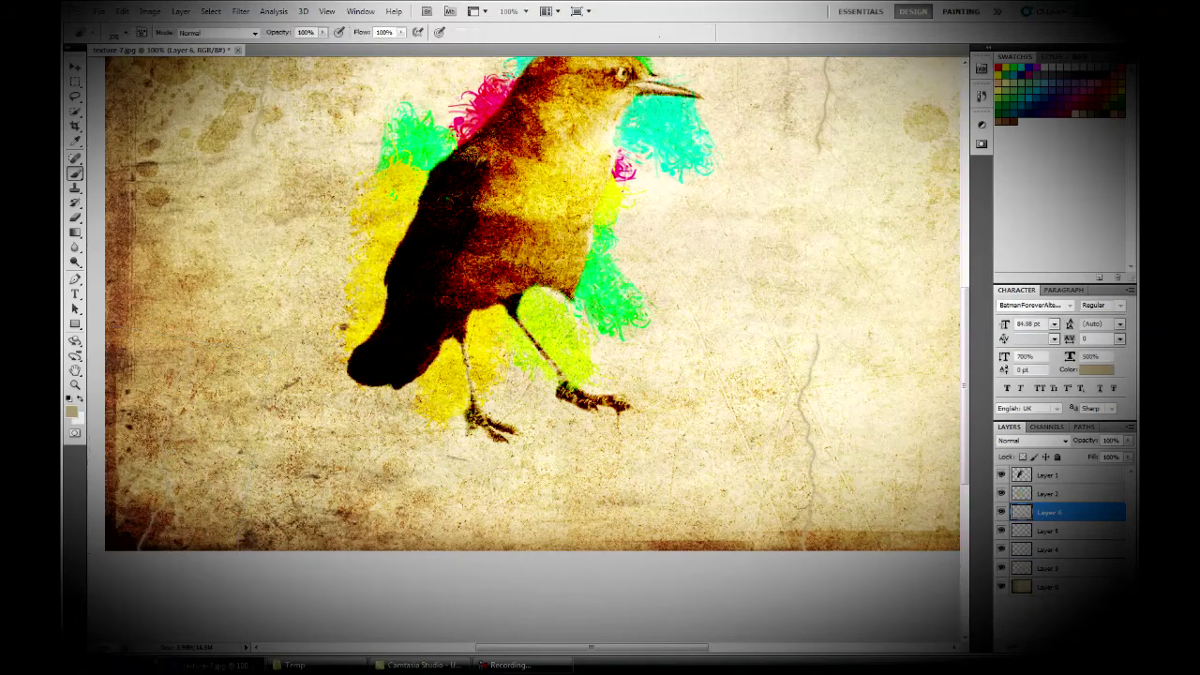
left_click(1078, 531)
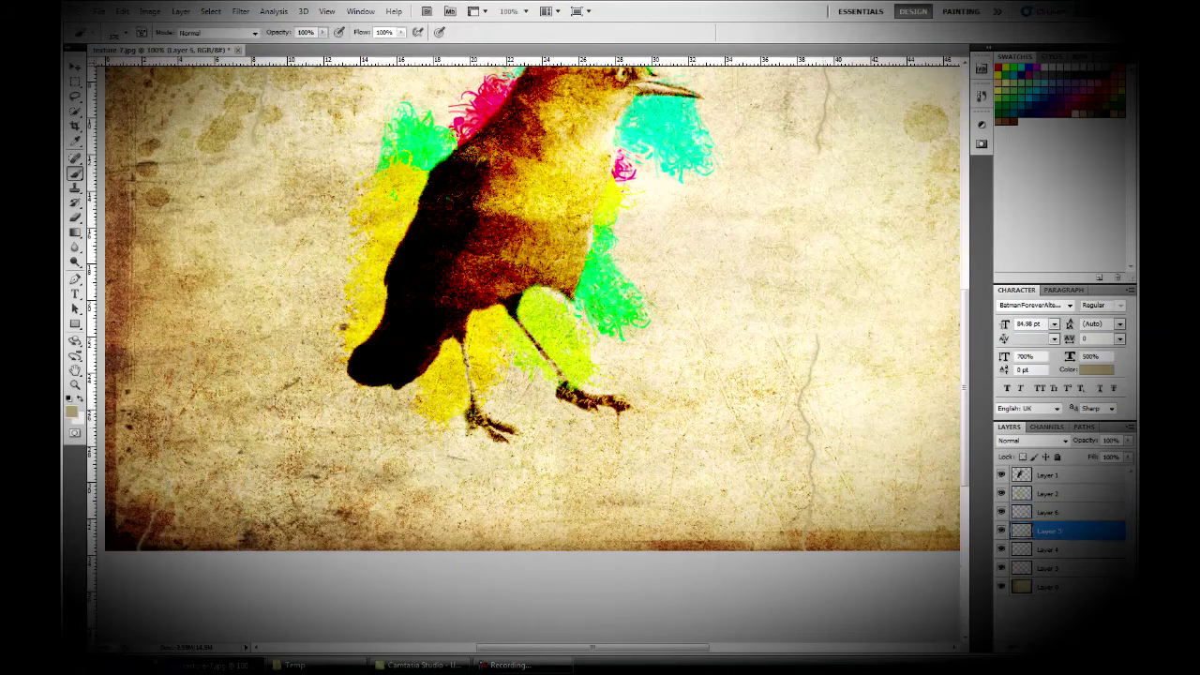
key("ctrl+t")
left_click_drag(928, 412, 804, 449)
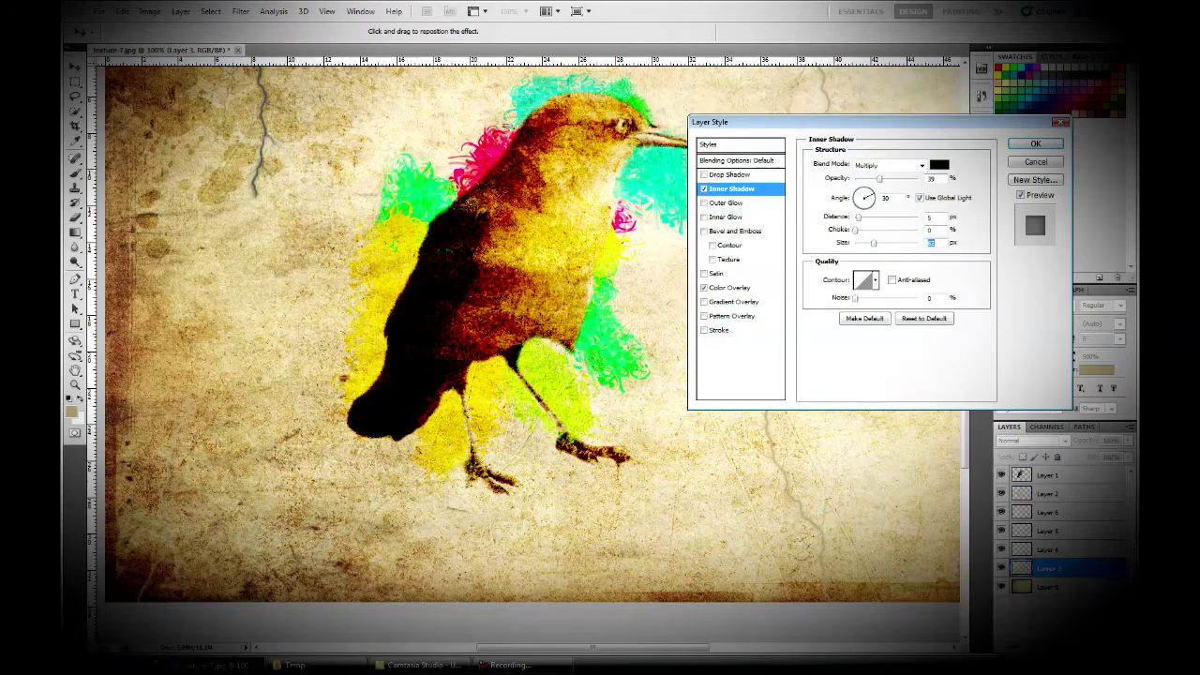
key("Return")
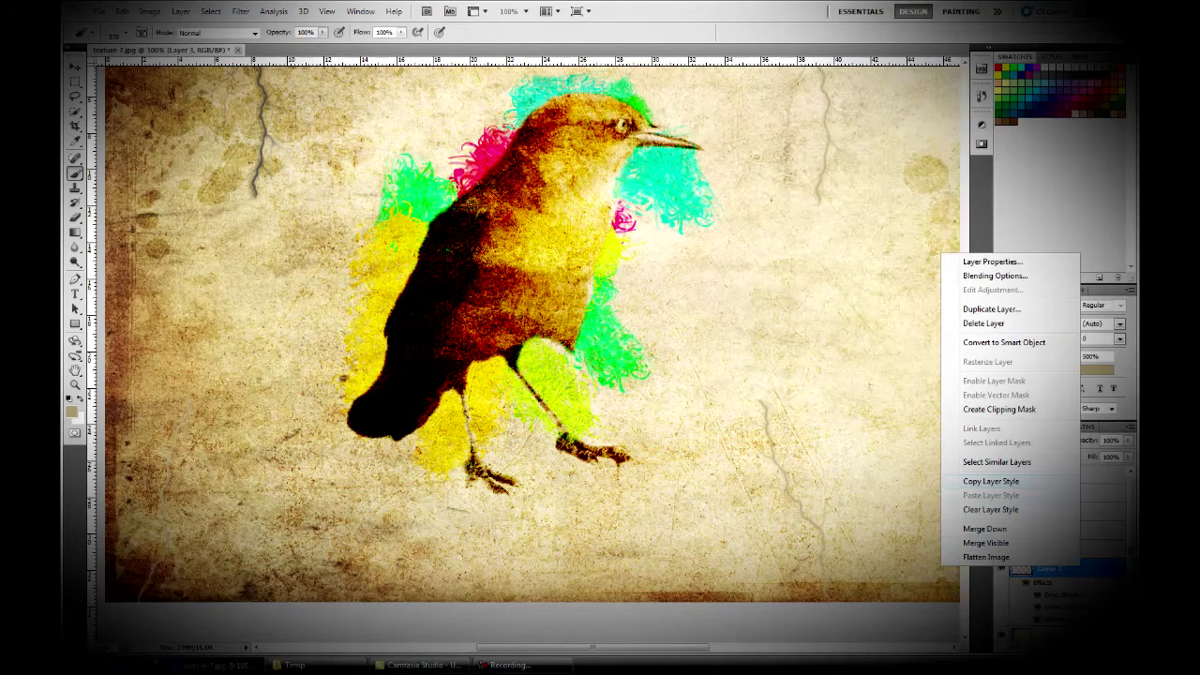
Copy the styled crack layer's layer style and select all the crack layers
right_click(1050, 511)
left_click(971, 466)
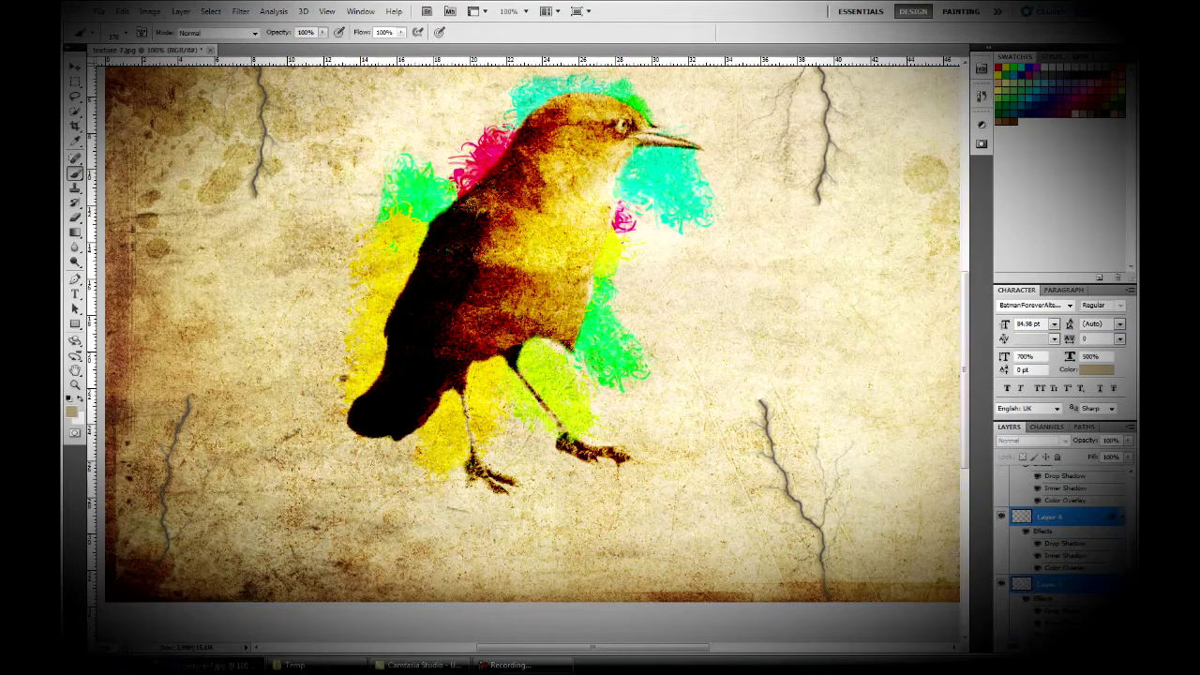
key("v")
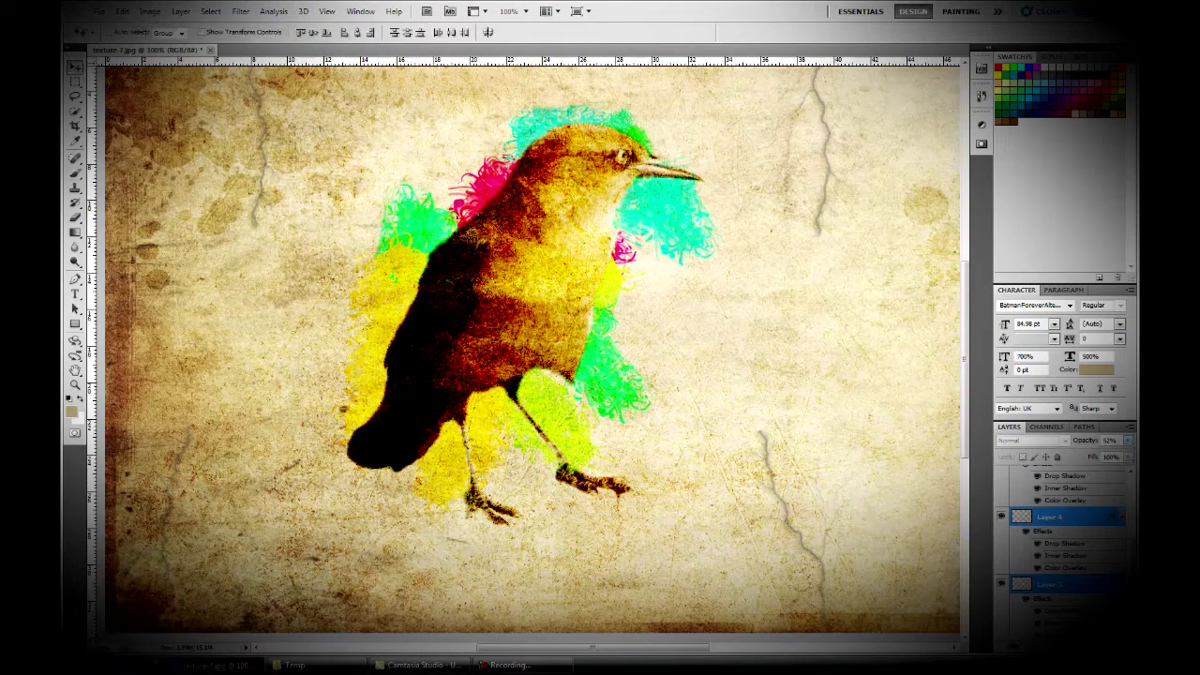
left_click(1048, 567, "shift")
Give the paper Layer 0 a large Inner Shadow at 100%
left_click(1049, 586)
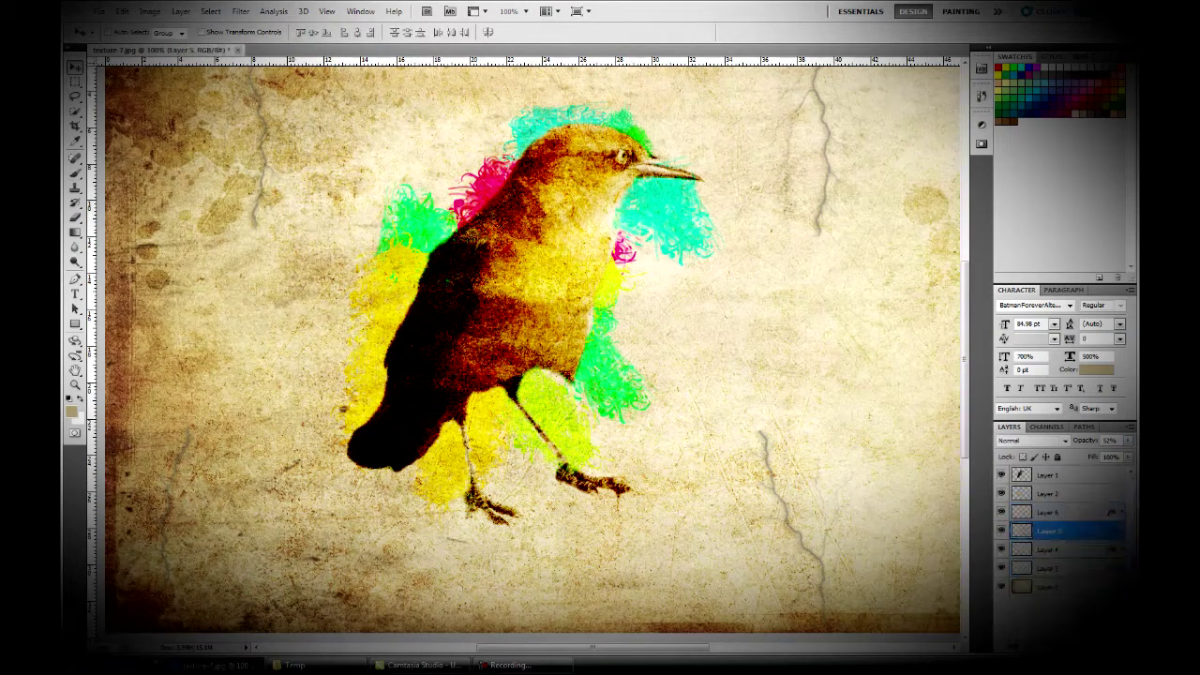
left_click(1031, 645)
left_click(937, 524)
type("100")
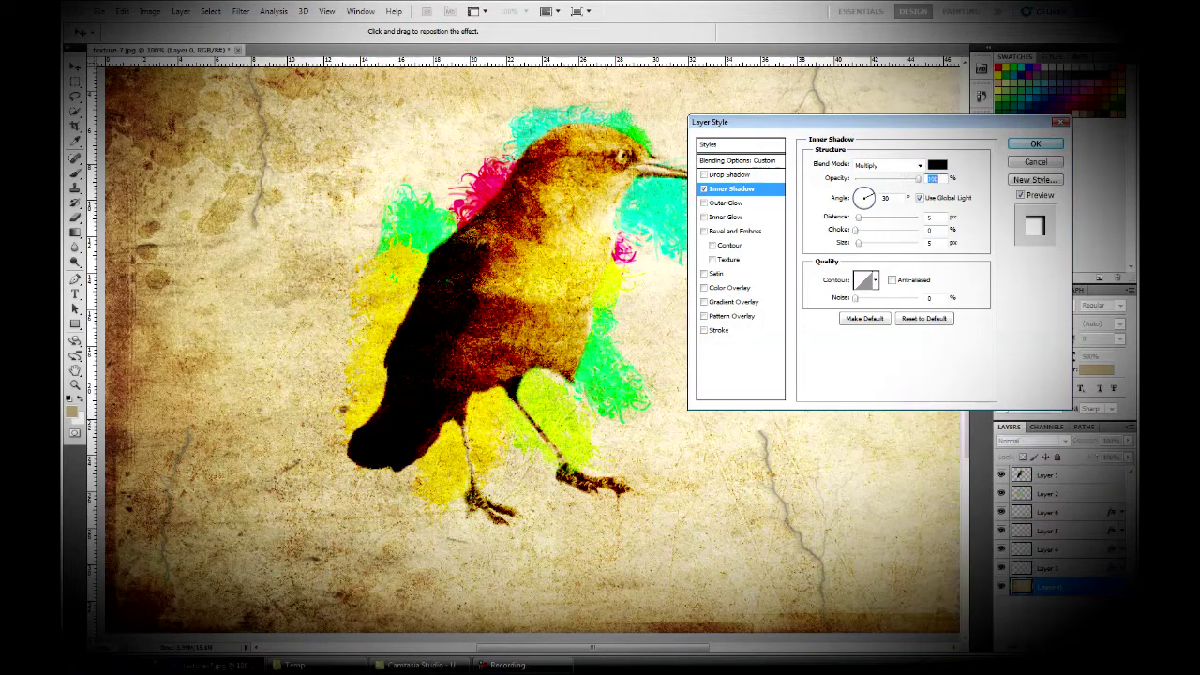
left_click_drag(857, 243, 910, 243)
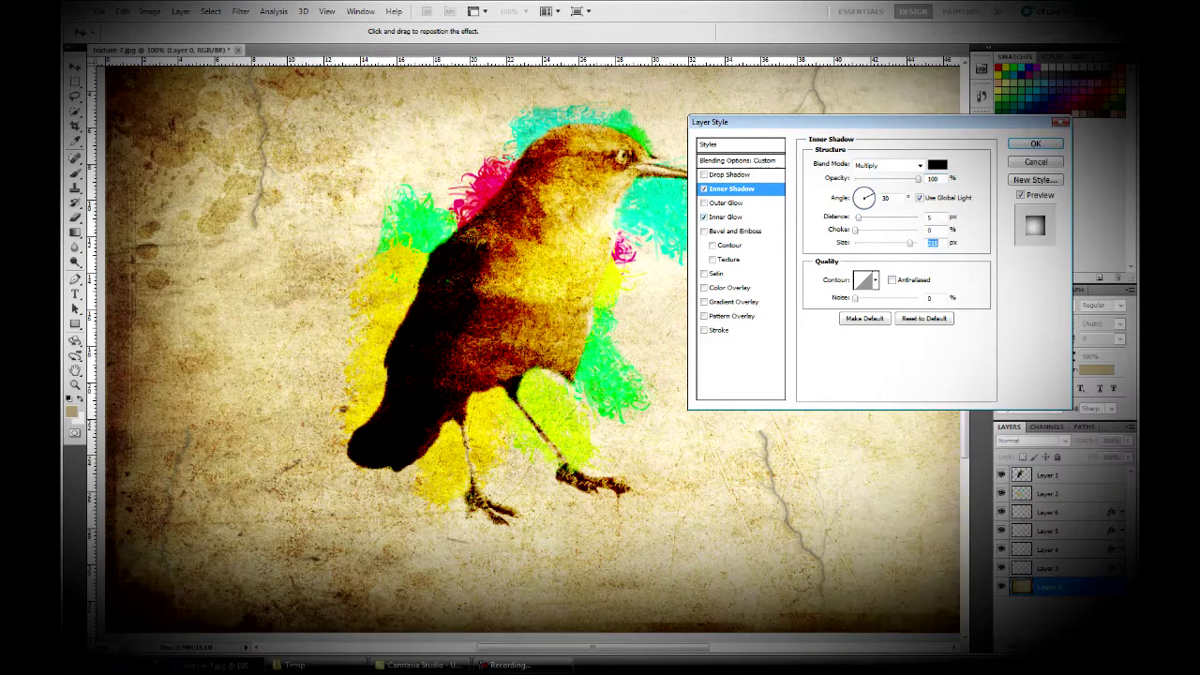
Add an enlarged cyan Inner Glow to the paper layer
left_click(726, 217)
left_click(839, 207)
left_click(943, 116)
mouse_move(856, 281)
left_mouse_down()
mouse_move(879, 281)
mouse_move(830, 192)
left_mouse_up()
left_click(839, 206)
left_click(938, 112)
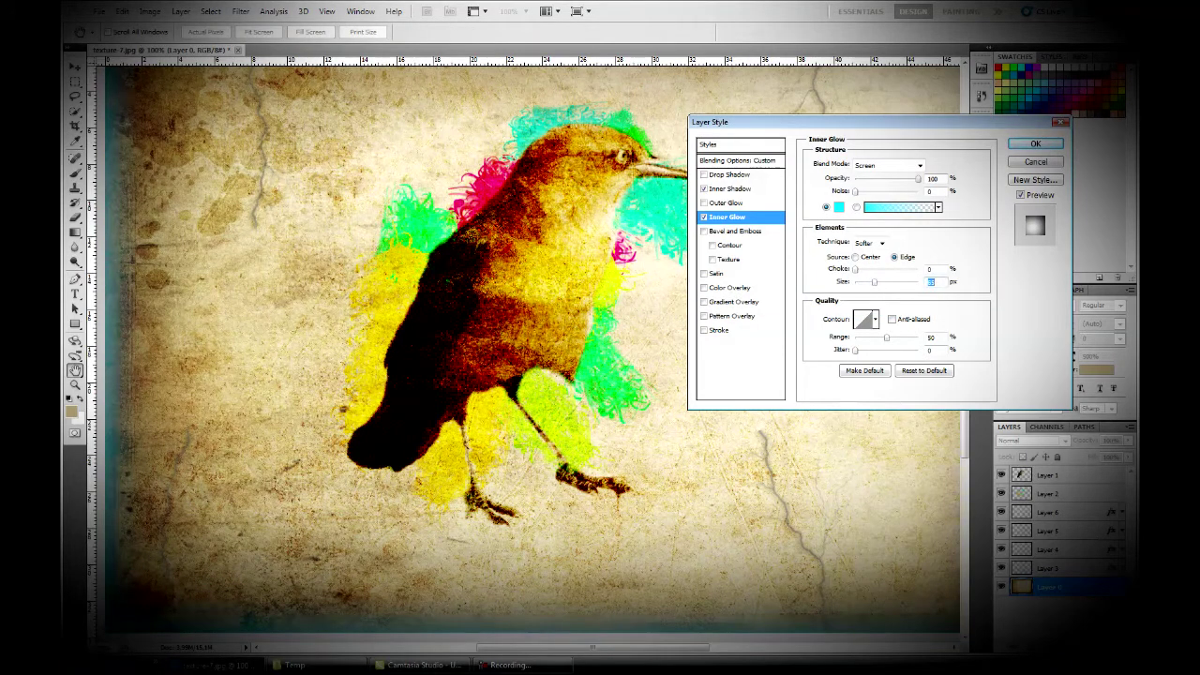
Set the inner glow gradient's stop colour and apply the paper's shadow and glow
left_click(900, 207)
double_click(1001, 336)
left_click(946, 116)
left_click(822, 390)
left_click(942, 114)
left_click(989, 143)
left_click(1036, 143)
Add Bevel and Emboss with Texture to the bird Layer 1
left_click(1048, 476)
left_click(1024, 647)
left_click(929, 590)
left_click(713, 259)
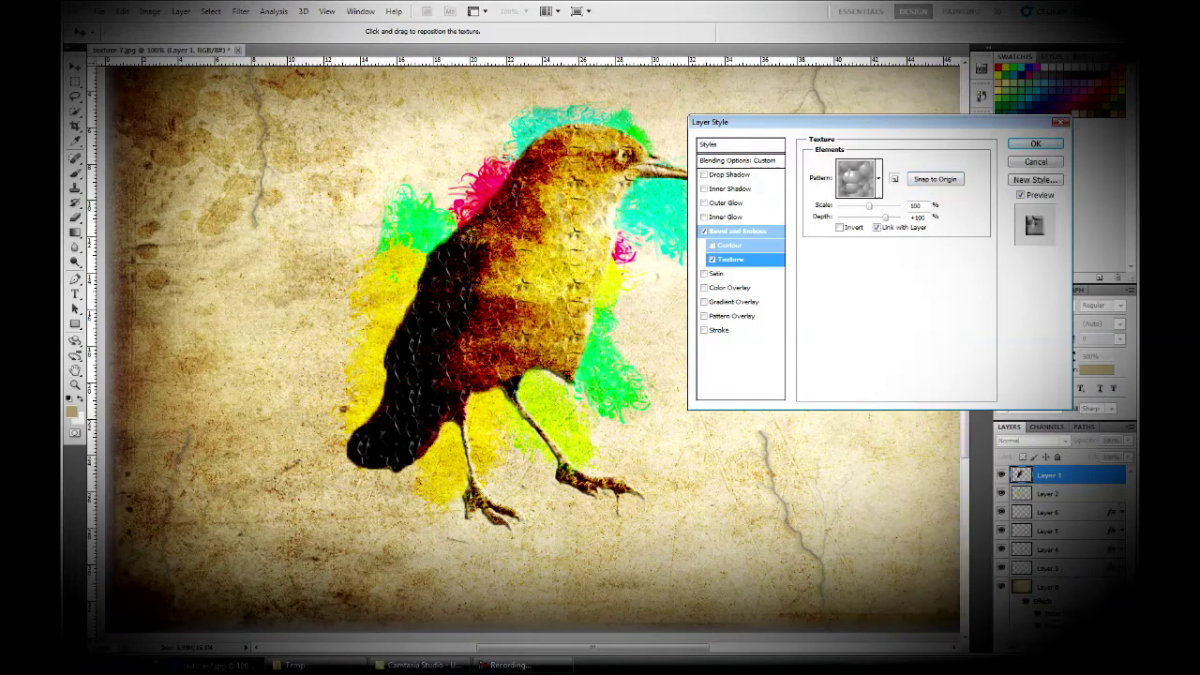
Scale the bird's emboss texture to about 499% and add a black Stroke
left_click_drag(869, 206, 883, 205)
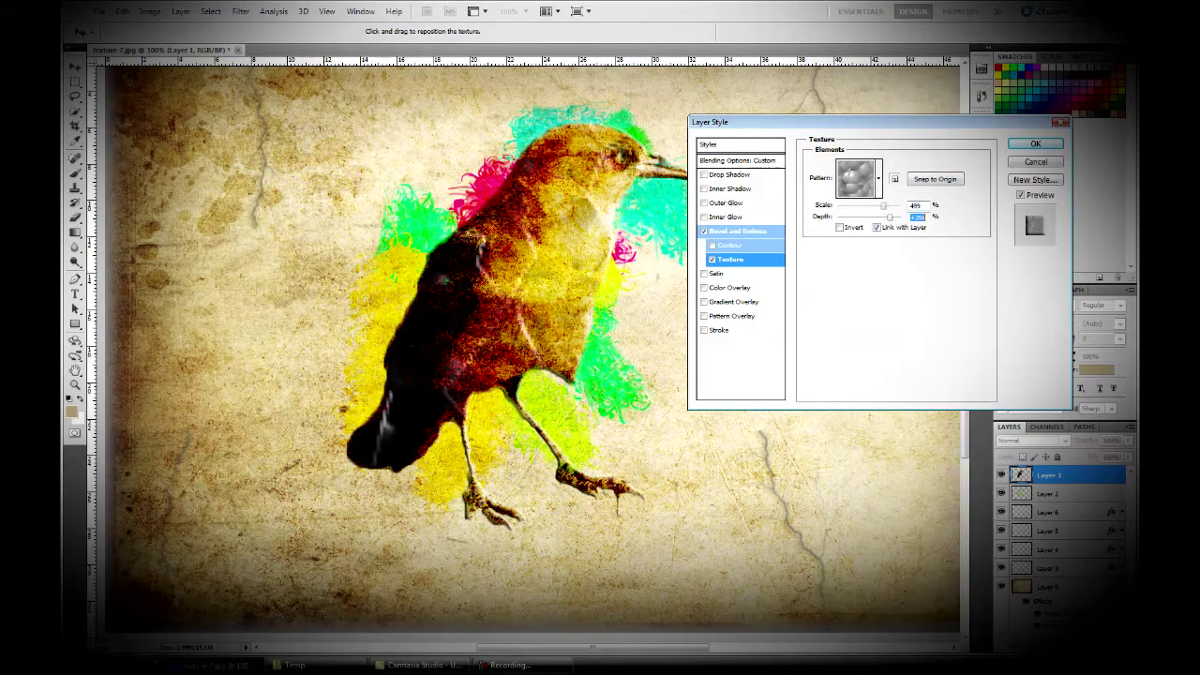
left_click(704, 330)
key("Return")
Erase the stray black marks around the bird's beak, legs, feet and bottom
key("e")
mouse_move(740, 535)
left_mouse_down()
mouse_move(717, 511)
mouse_move(704, 258)
mouse_move(619, 356)
left_mouse_up()
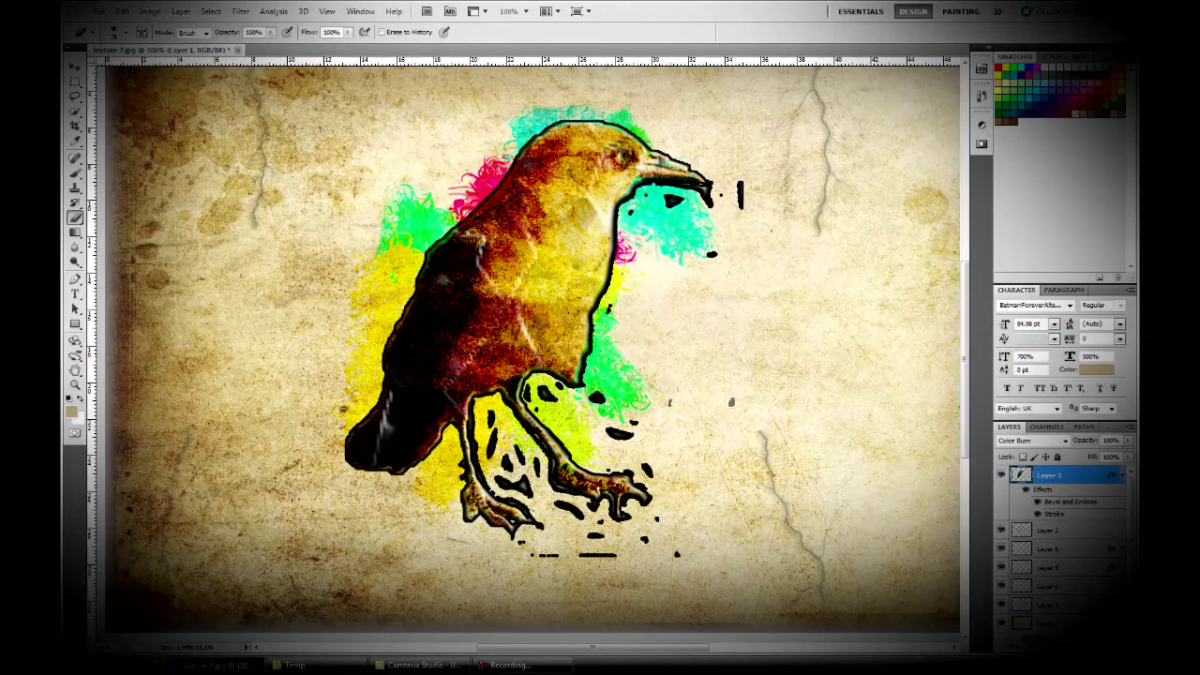
left_click_drag(675, 199, 619, 434)
left_click_drag(548, 394, 525, 413)
left_click_drag(600, 553, 649, 474)
left_click(125, 32)
key("Return")
mouse_move(492, 412)
left_mouse_down()
mouse_move(521, 488)
mouse_move(581, 513)
left_mouse_up()
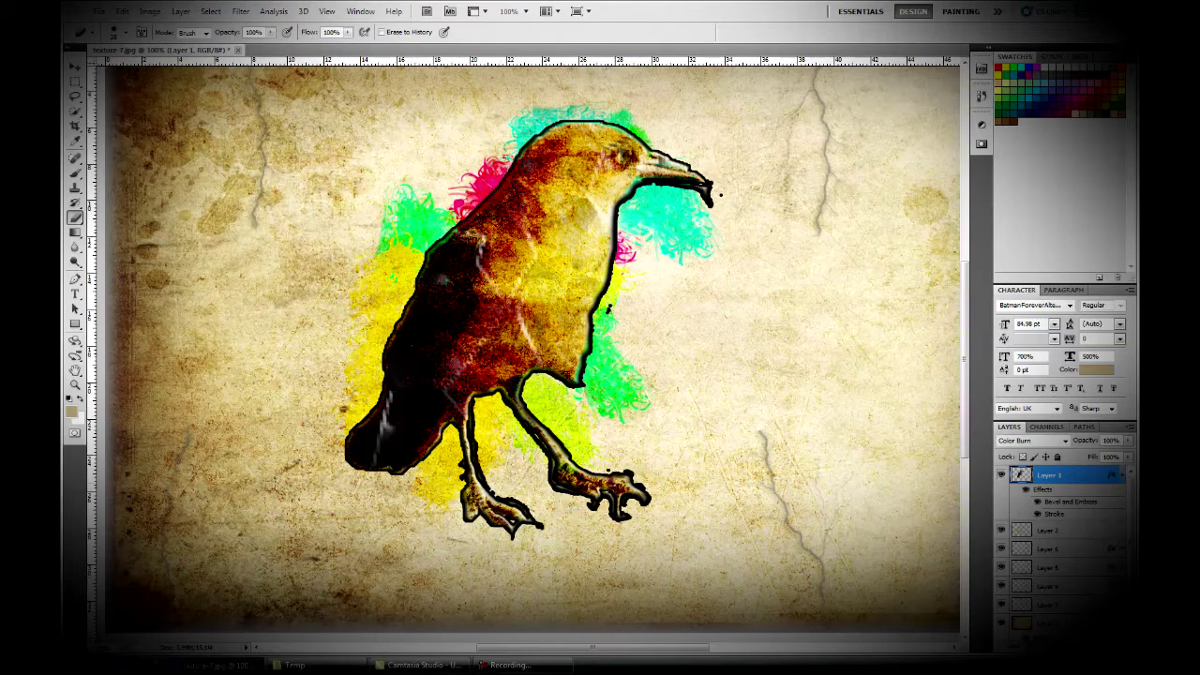
Fade the bird's Stroke to 0 opacity and turn it off
double_click(1054, 514)
left_click_drag(783, 316, 722, 316)
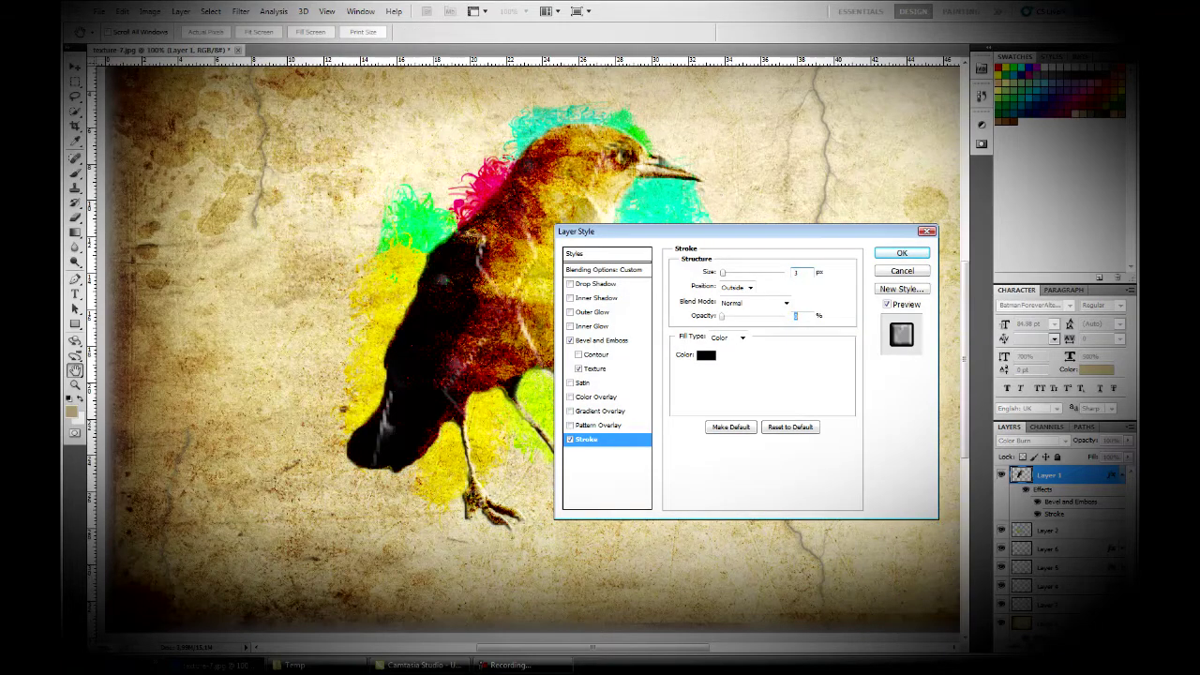
left_click(570, 439)
Give the bird a Drop Shadow at 90° angle, 0 distance, with a ring contour
left_click(592, 311)
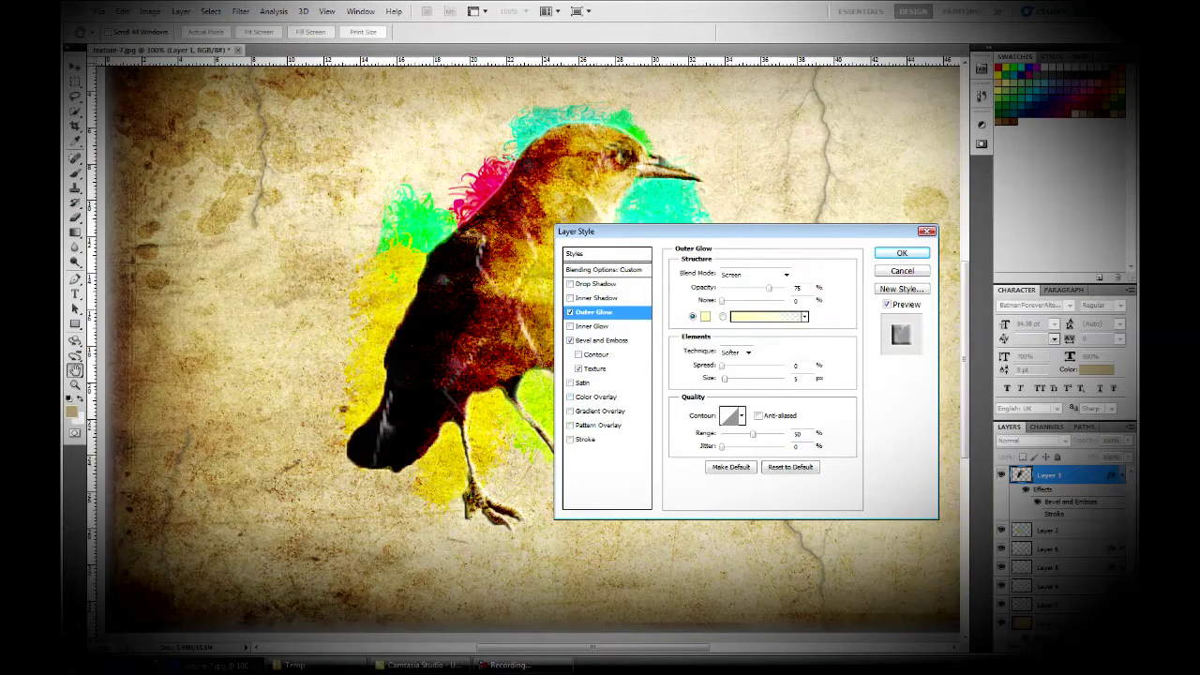
left_click(597, 283)
left_click(731, 311)
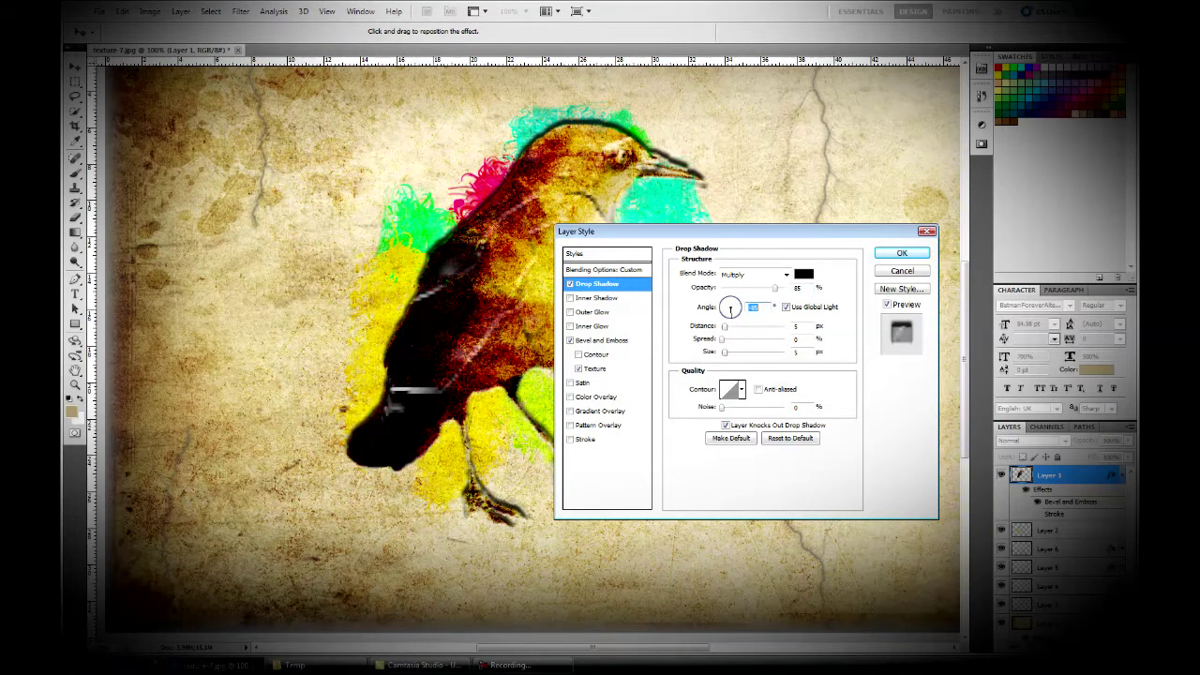
left_click_drag(724, 326, 726, 352)
left_click(729, 389)
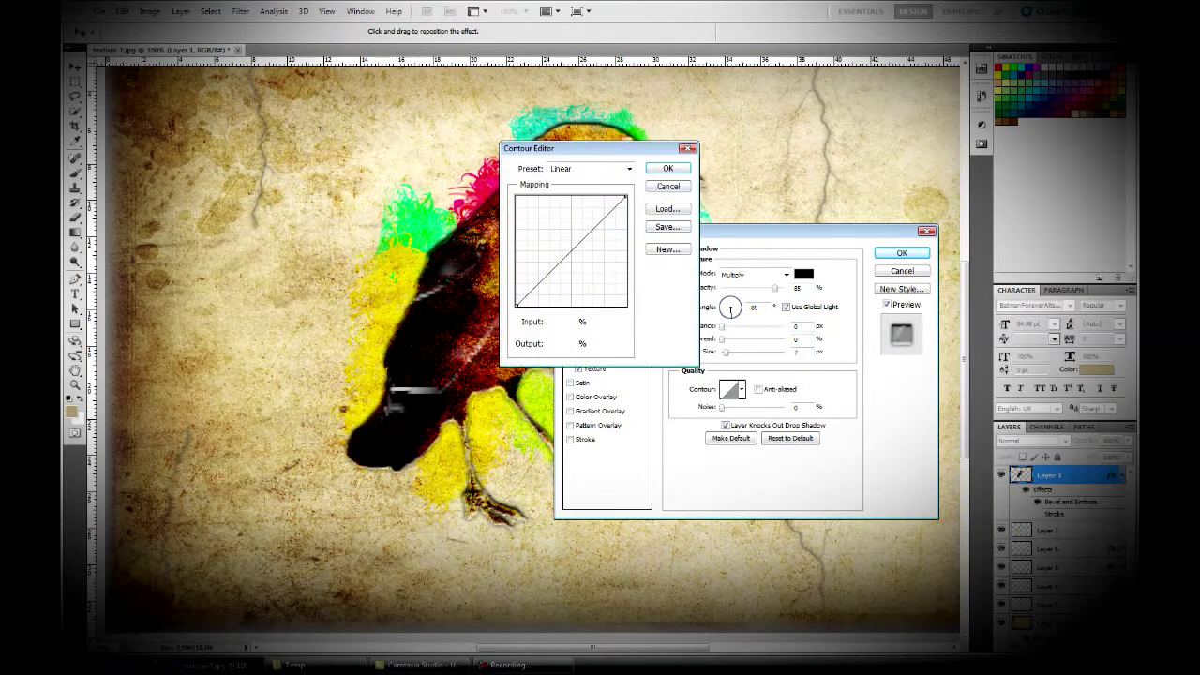
key("Escape")
left_click(741, 390)
left_click(689, 438)
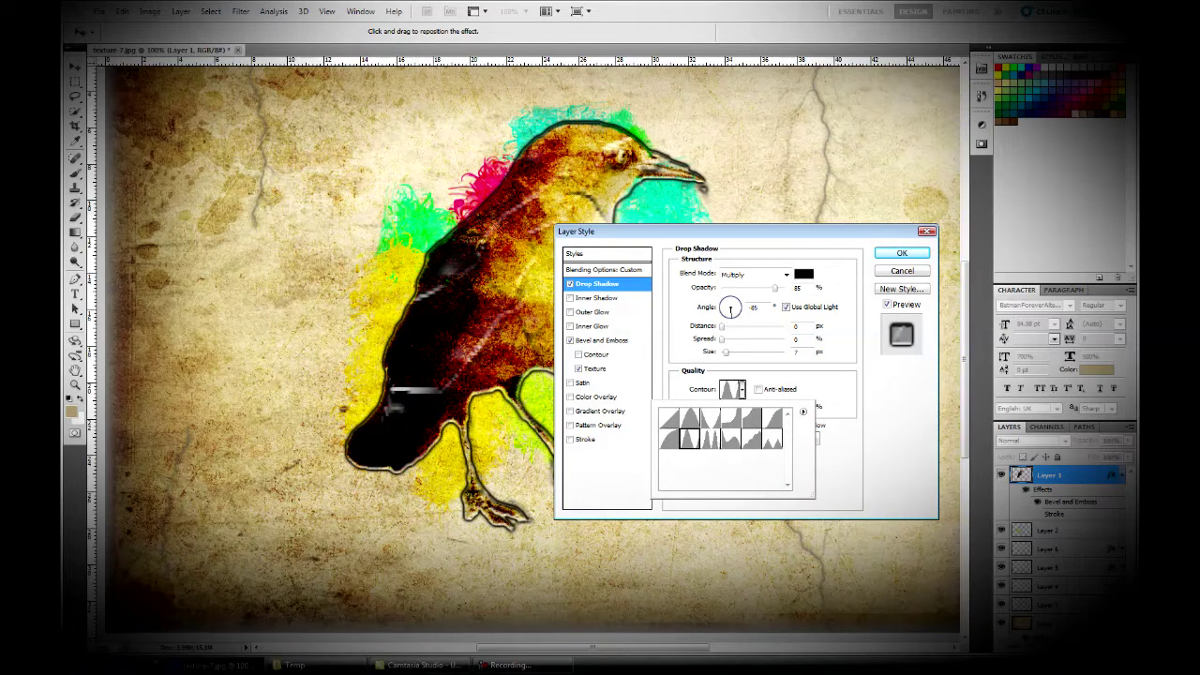
key("Return")
left_click(901, 252)
left_click(180, 11)
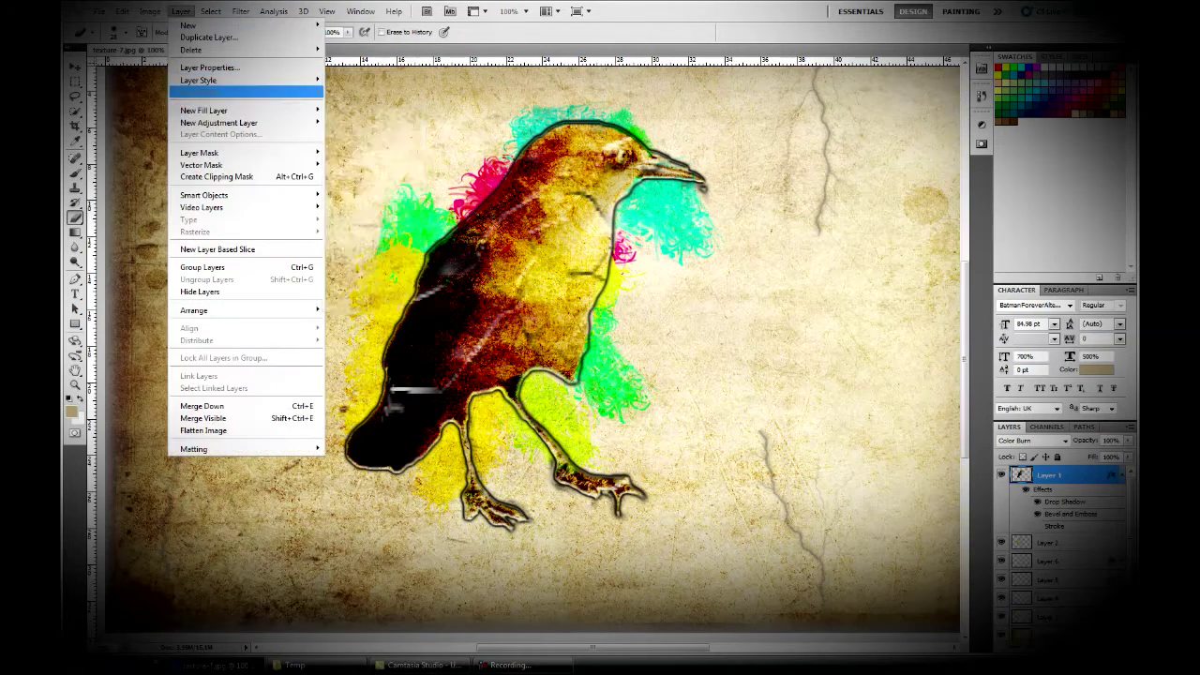
Add a Hue/Saturation adjustment layer and lower Saturation to -40
left_click(380, 185)
left_click(701, 212)
left_click_drag(900, 214, 876, 215)
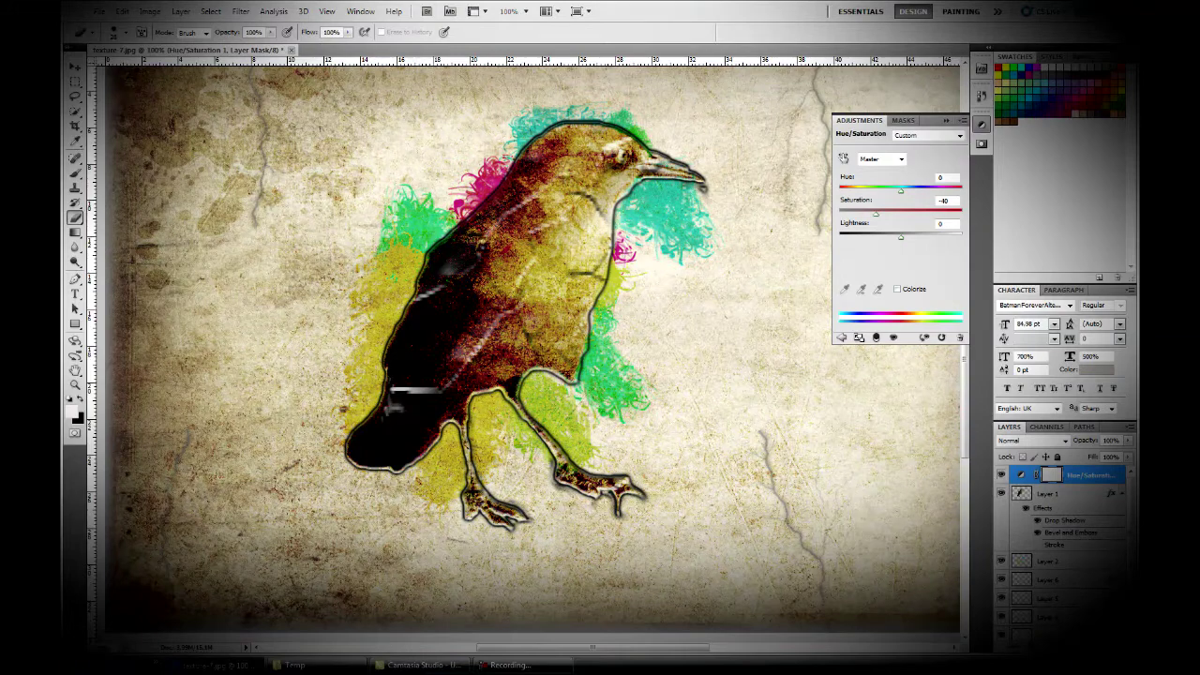